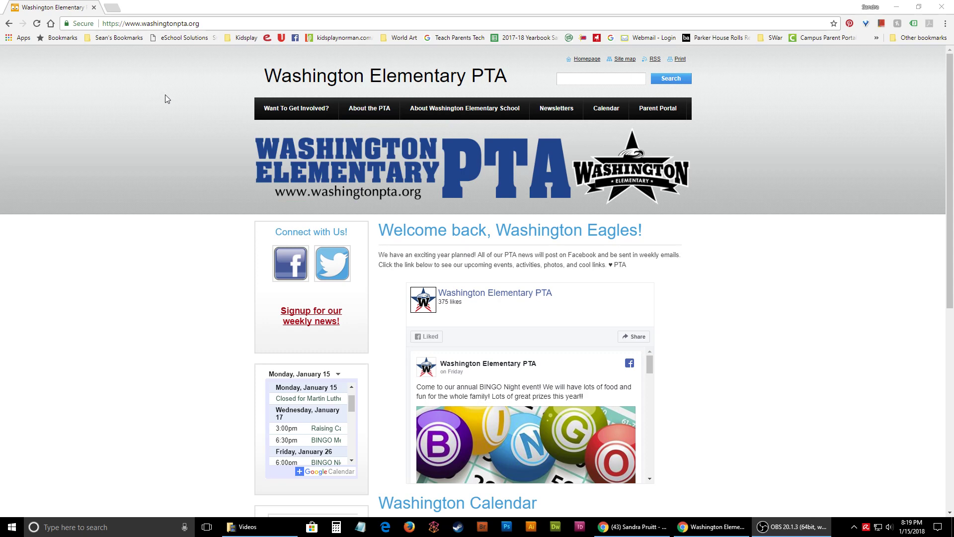
# Open the online yearbook site from the Year Book picture on the PTA homepage and log out of the current account.
pyautogui.scroll(-5, 207, 149)
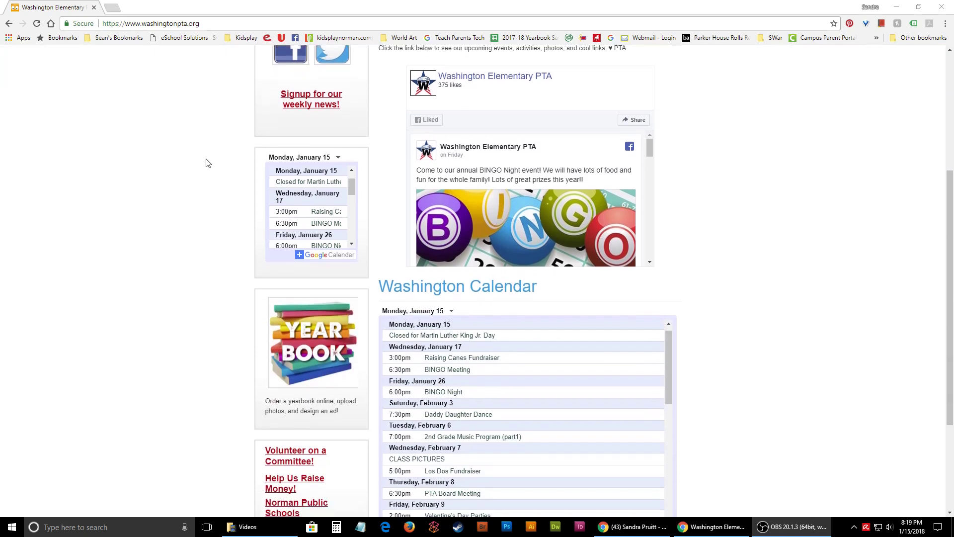
pyautogui.click(300, 311)
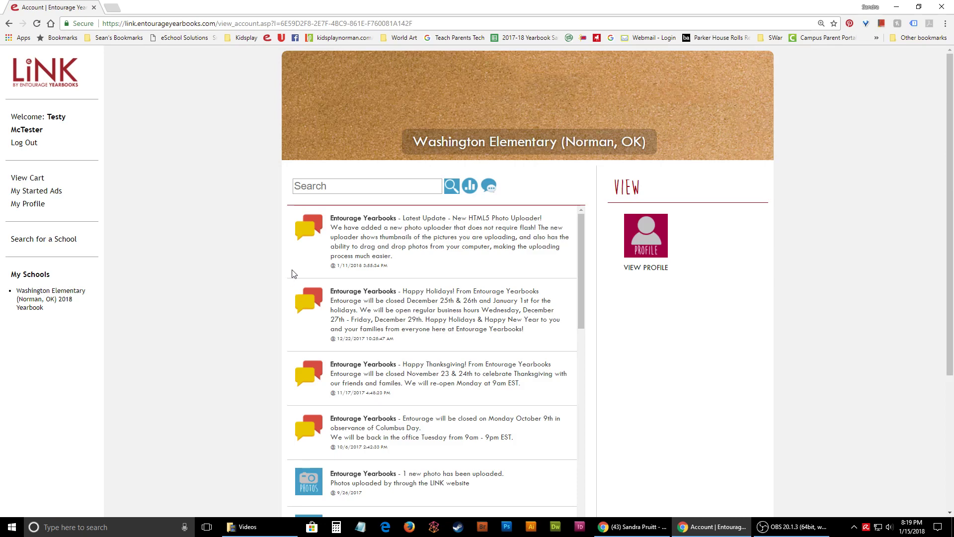
pyautogui.click(25, 147)
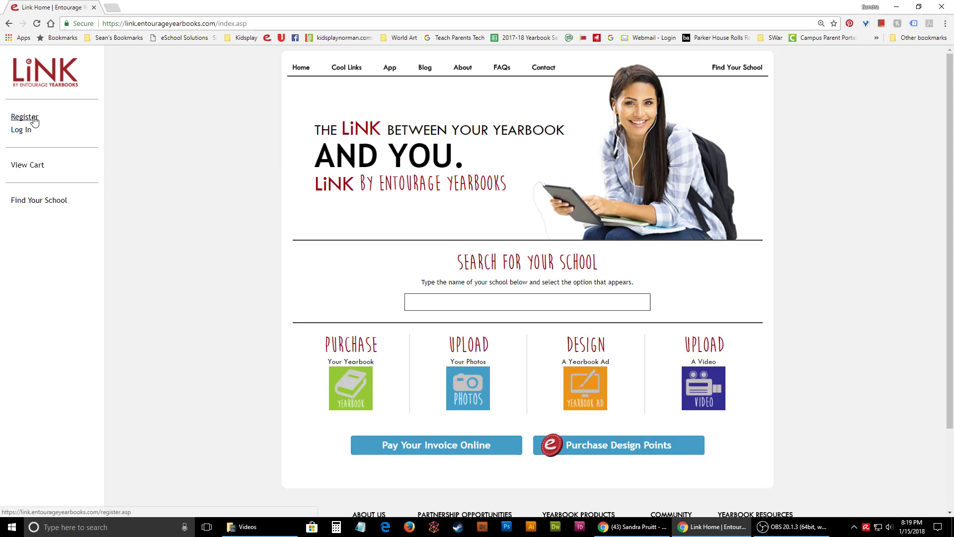
# View the new account registration form and log in with the saved user ID and password.
pyautogui.click(34, 120)
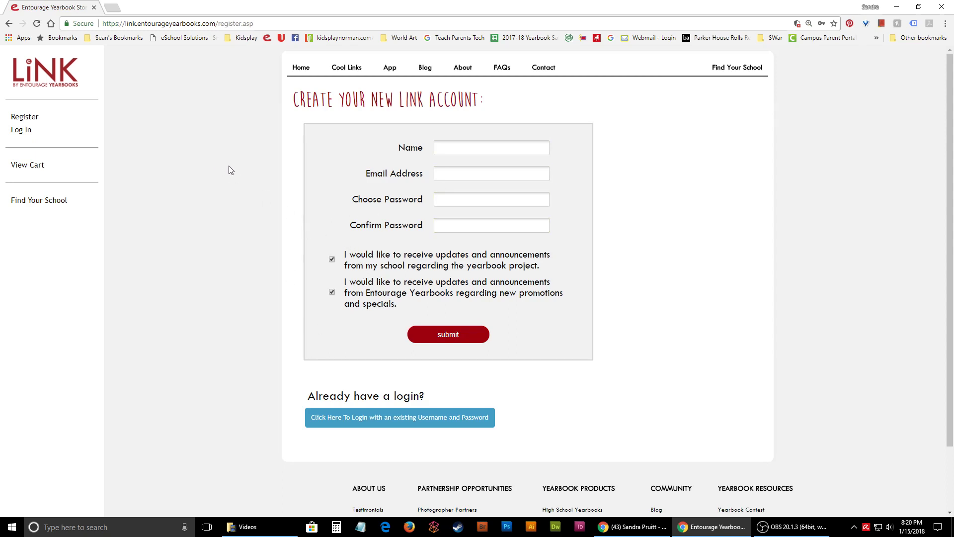
pyautogui.click(20, 130)
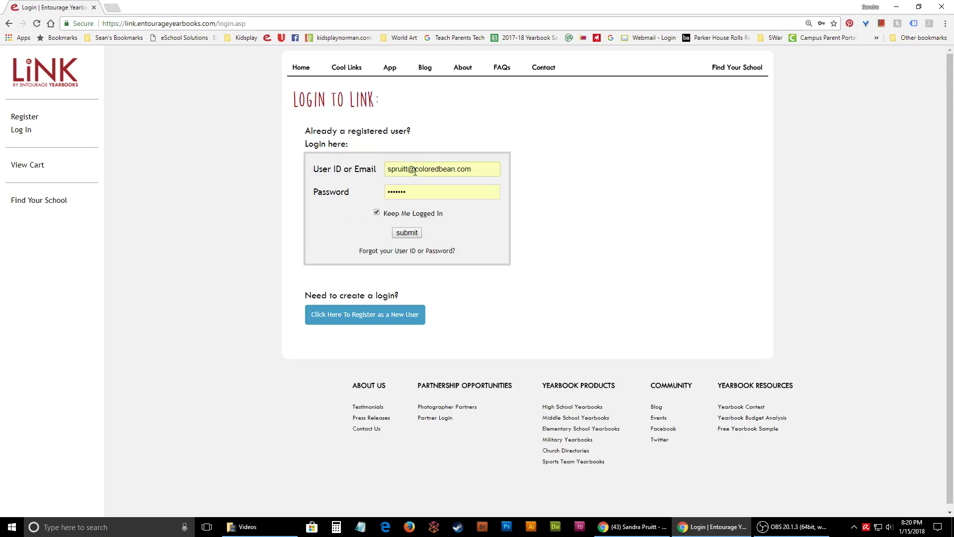
pyautogui.click(407, 236)
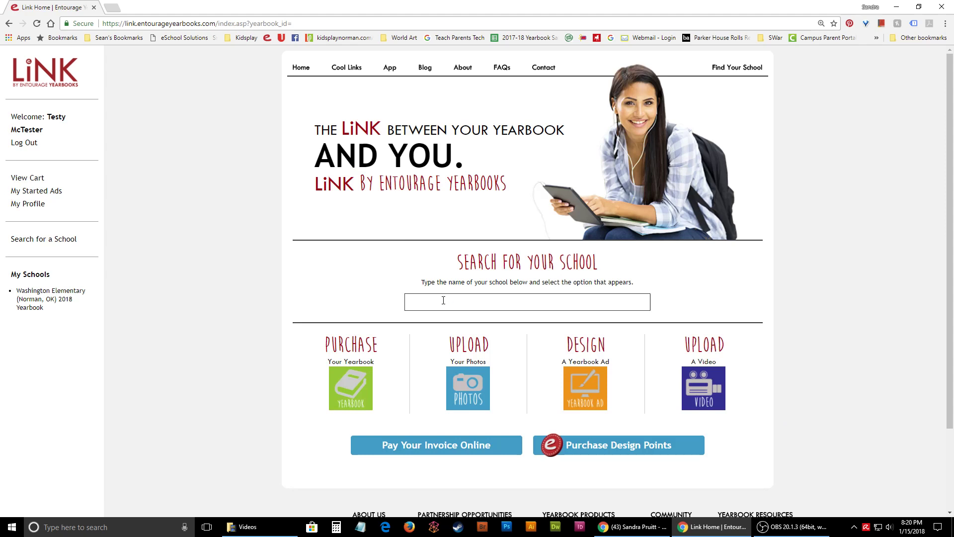
# Search the schools for "was" and open Washington Elementary (Norman, OK) (2018).
pyautogui.click(496, 304)
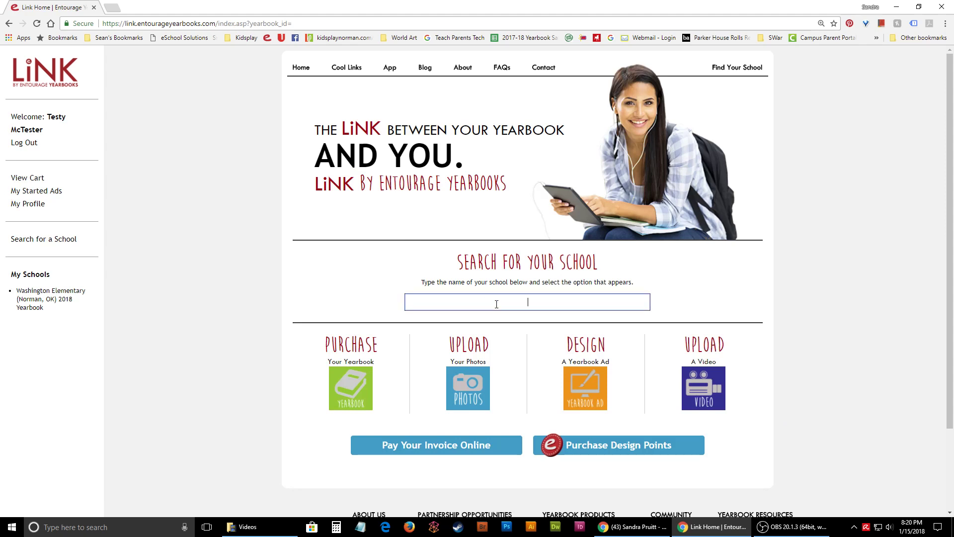
pyautogui.write('was')
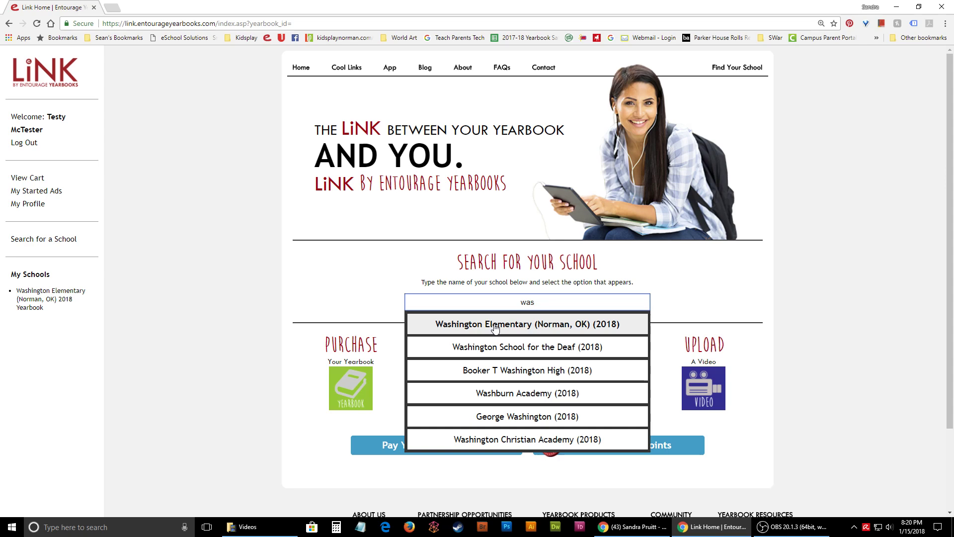
pyautogui.click(538, 324)
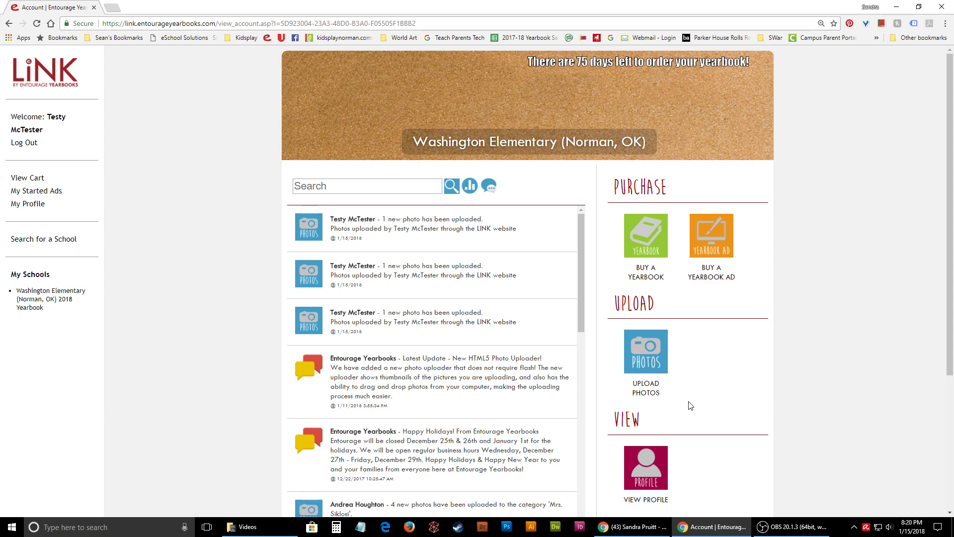
# Start a Personal Half Page Ad of 8.5 x 5.5 inches with the full-background photo template that has two small tilted photos.
pyautogui.click(713, 245)
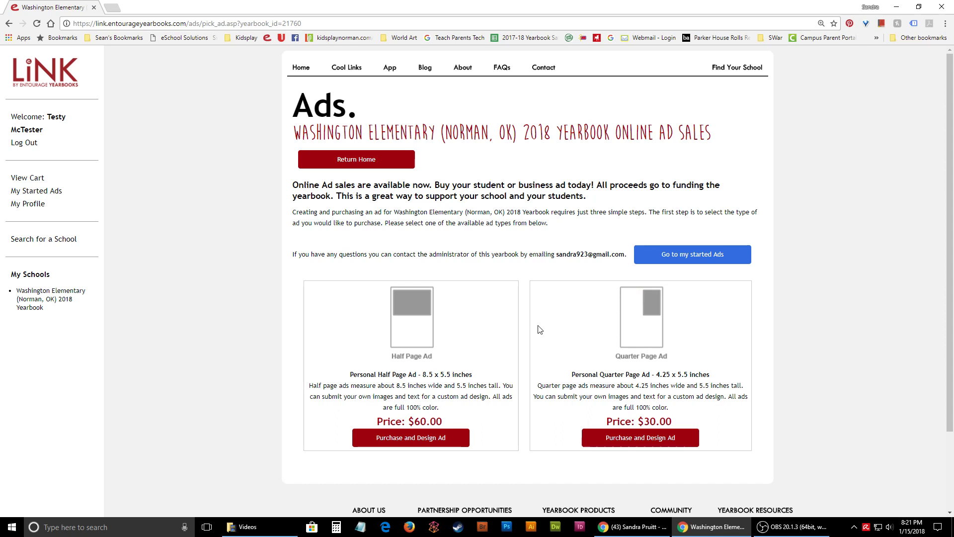
pyautogui.click(411, 447)
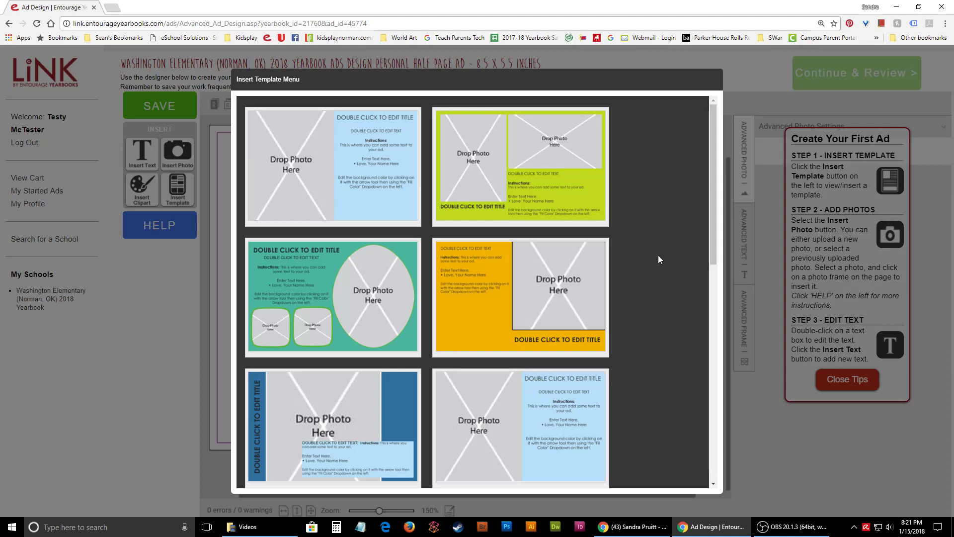
pyautogui.moveTo(713, 180); pyautogui.dragTo(716, 406)
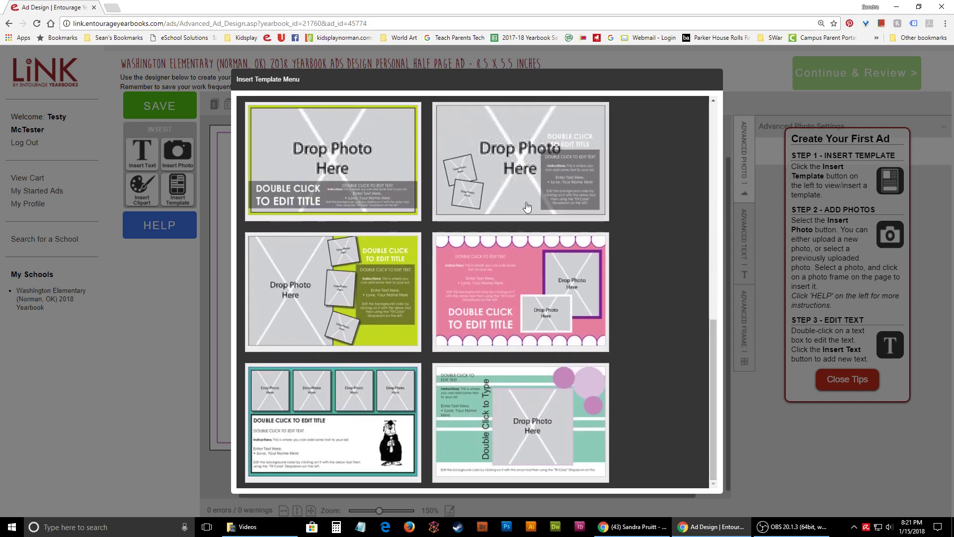
pyautogui.click(503, 166)
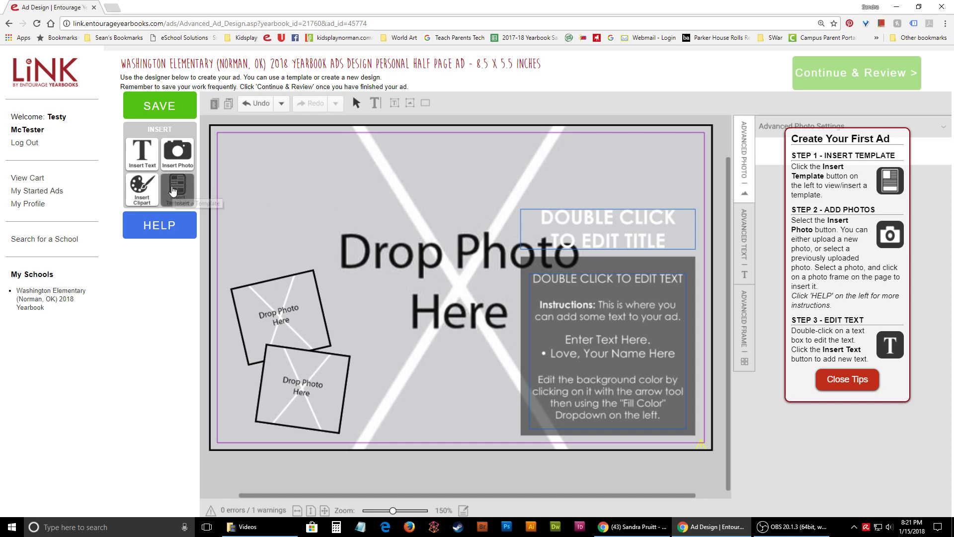
# Replace the ad's current content with the Half Page 003 template.
pyautogui.click(179, 191)
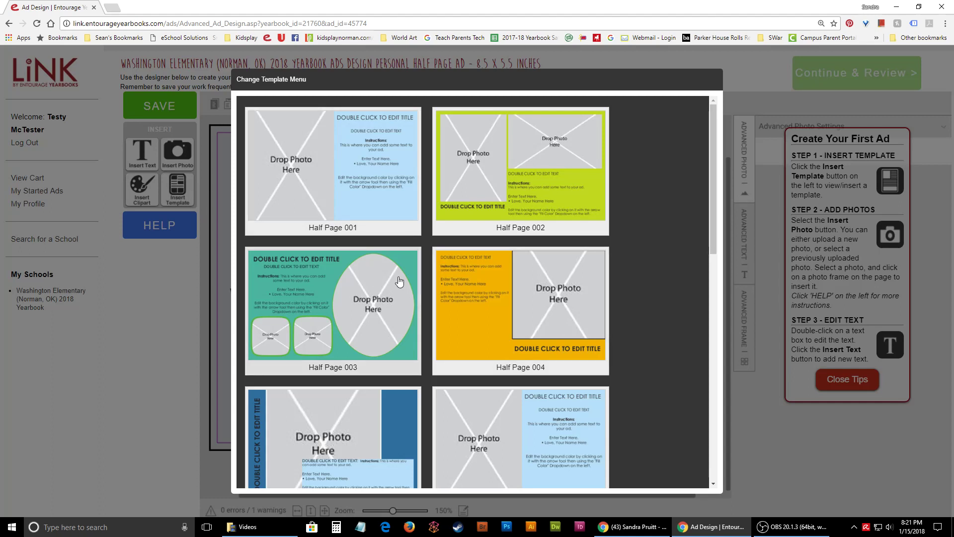
pyautogui.click(328, 284)
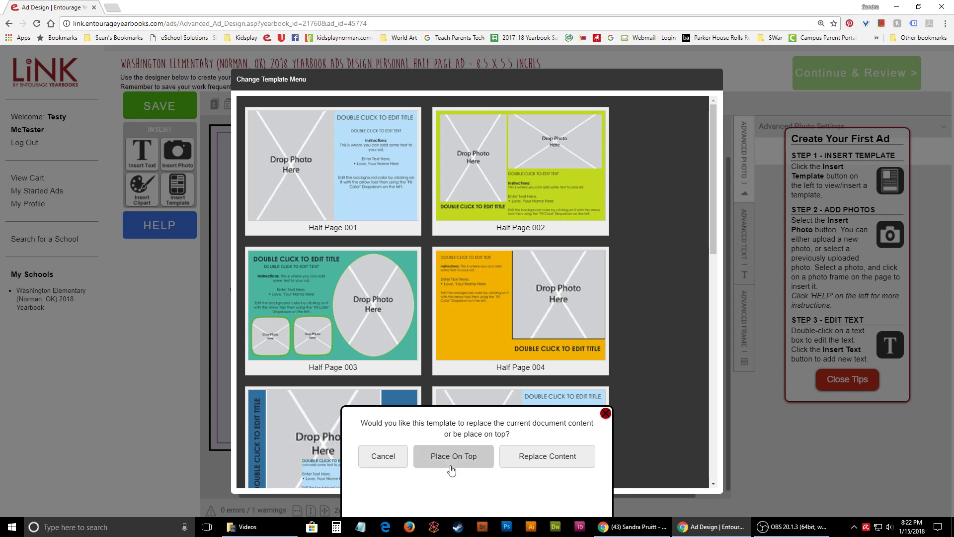
pyautogui.click(544, 462)
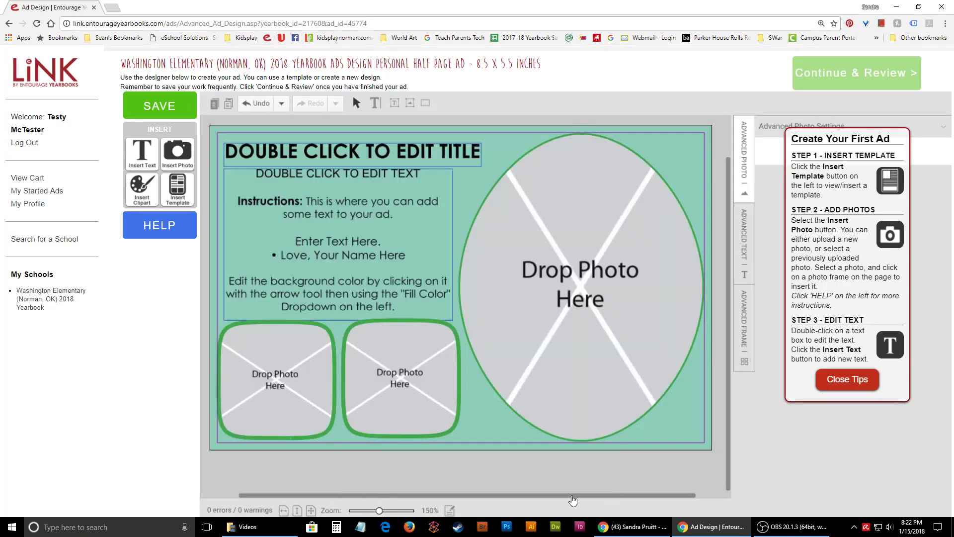
# Replace the ad's placeholder title text with the sample person's name.
pyautogui.doubleClick(353, 154)
pyautogui.moveTo(468, 155); pyautogui.dragTo(231, 152)
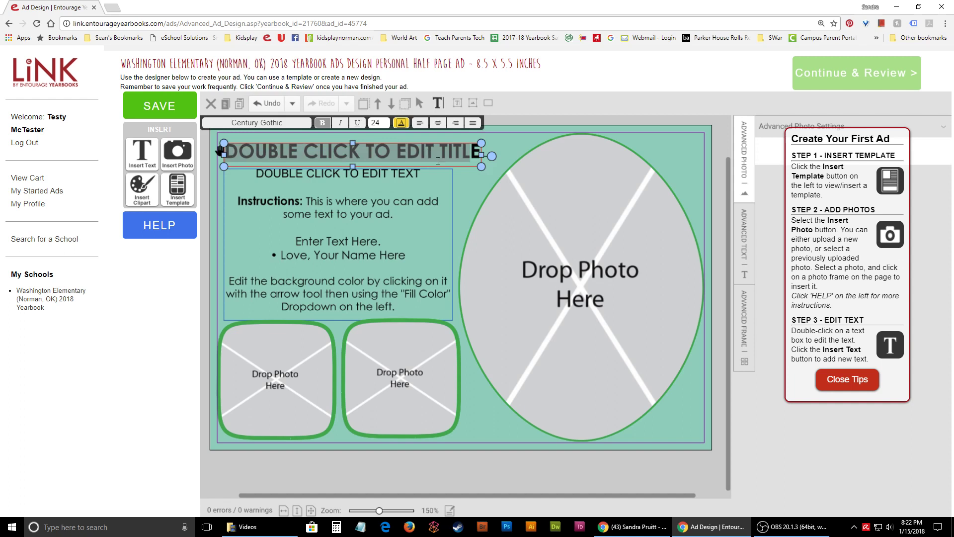
pyautogui.press('BackSpace')
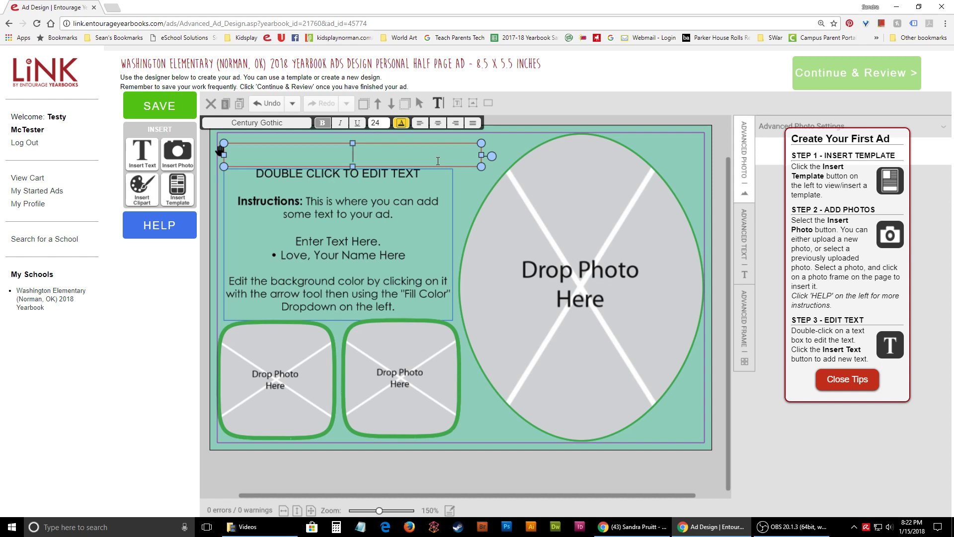
pyautogui.write('Sample')
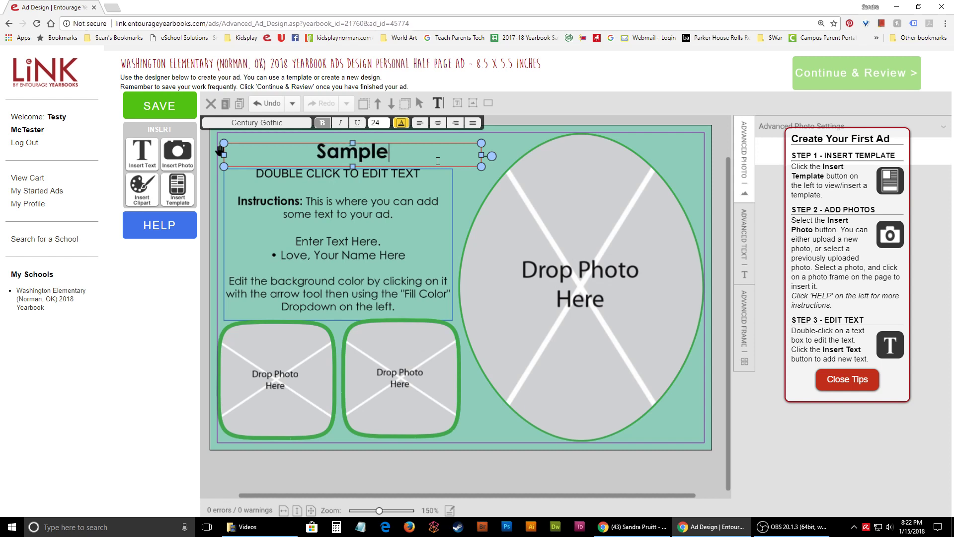
pyautogui.write(' McTestu')
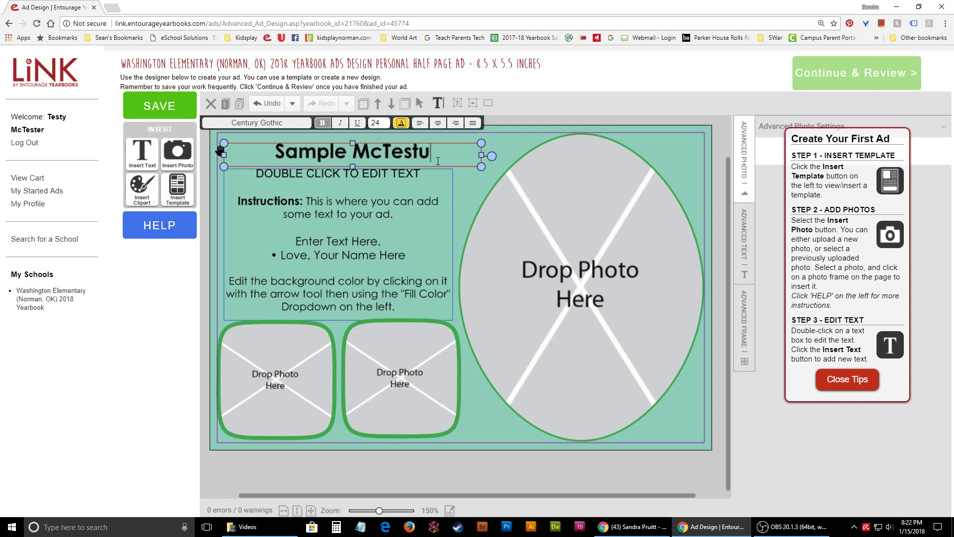
pyautogui.press('BackSpace')
pyautogui.write('y')
# Try the Treasure Map font on the whole title and change it to Grasshopper.
pyautogui.moveTo(430, 152); pyautogui.dragTo(324, 144)
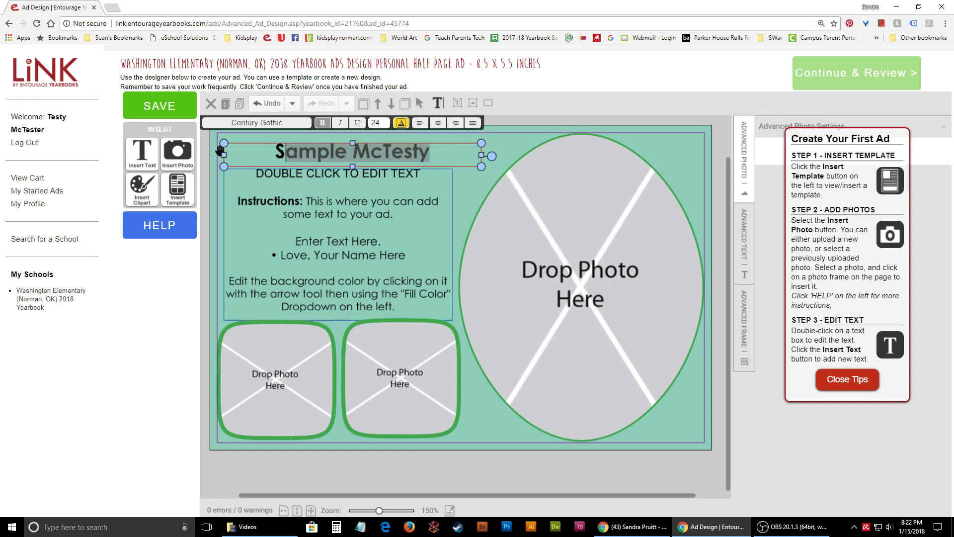
pyautogui.moveTo(285, 151); pyautogui.dragTo(276, 144)
pyautogui.click(253, 124)
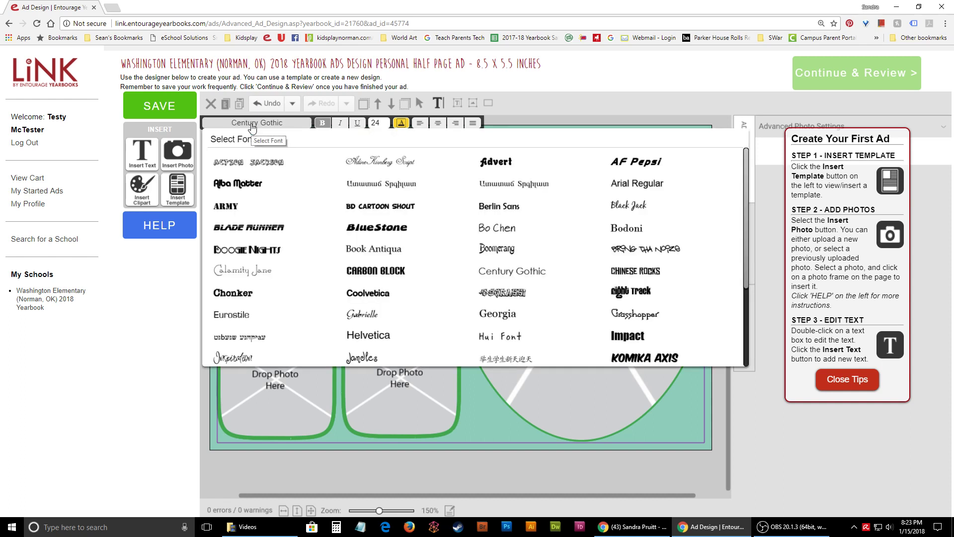
pyautogui.scroll(-2, 441, 252)
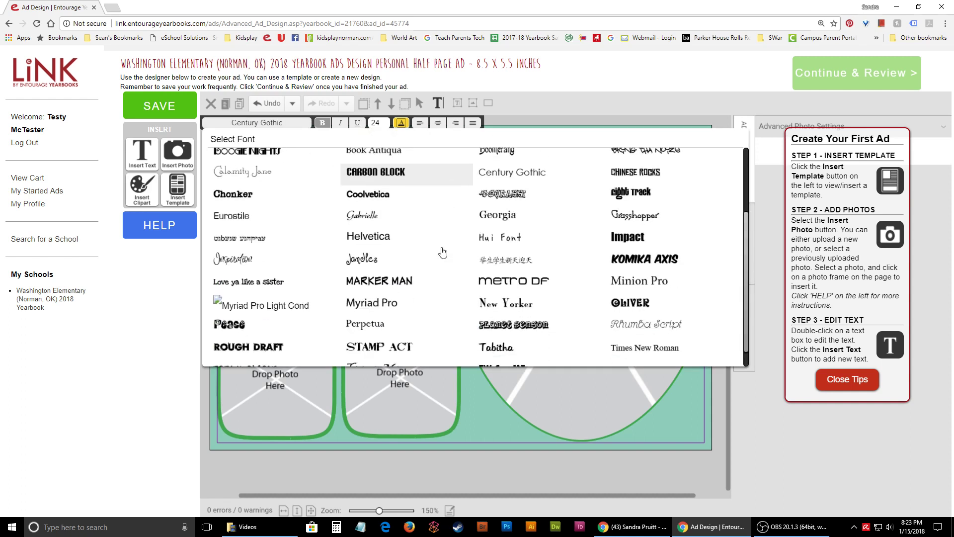
pyautogui.scroll(-1, 443, 252)
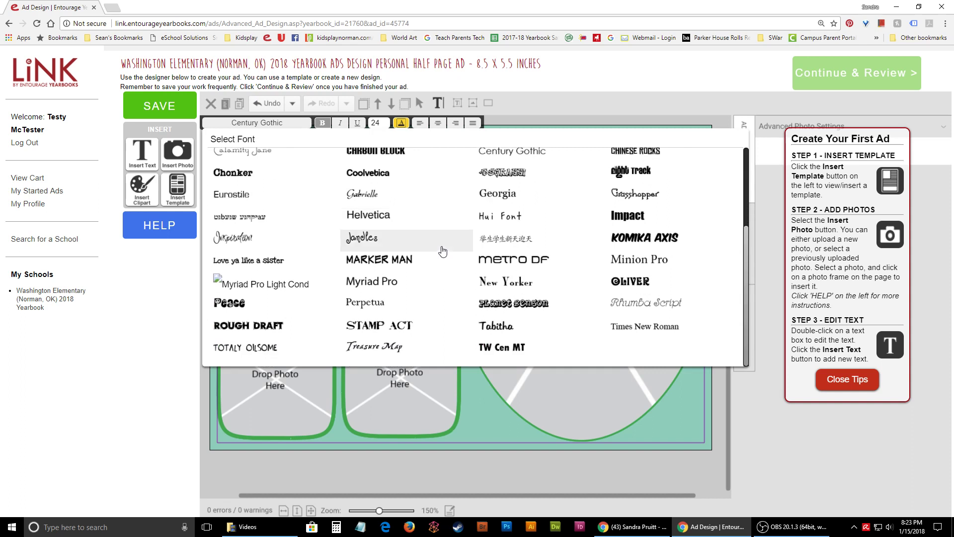
pyautogui.click(374, 348)
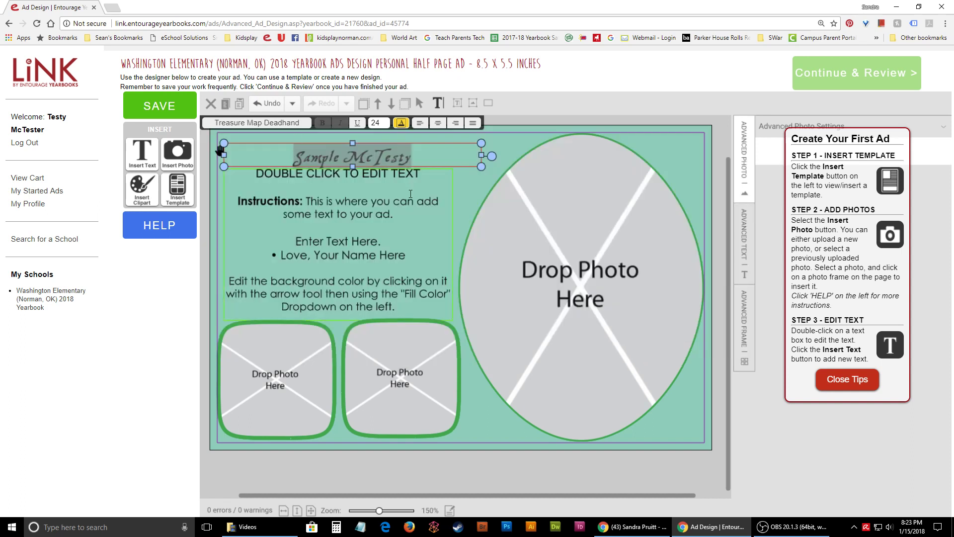
pyautogui.click(256, 125)
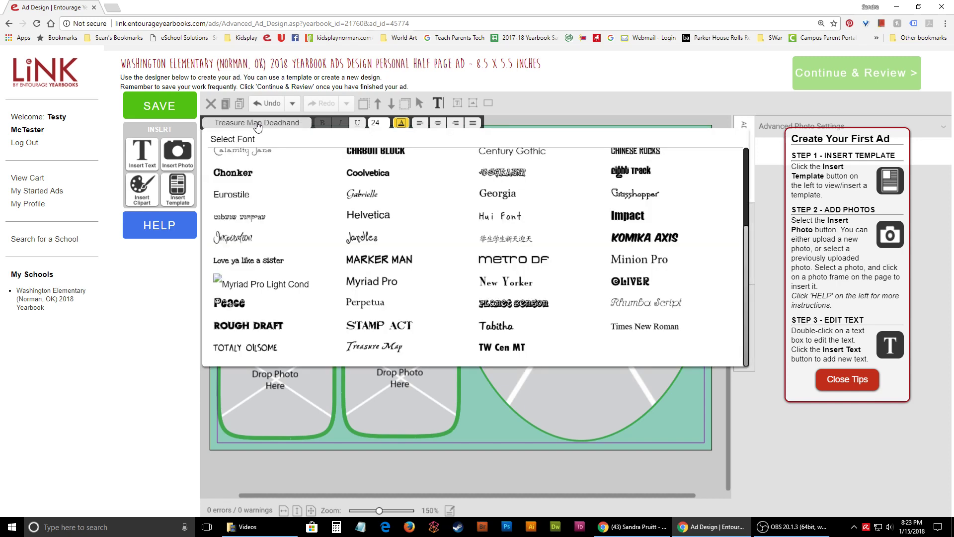
pyautogui.click(620, 197)
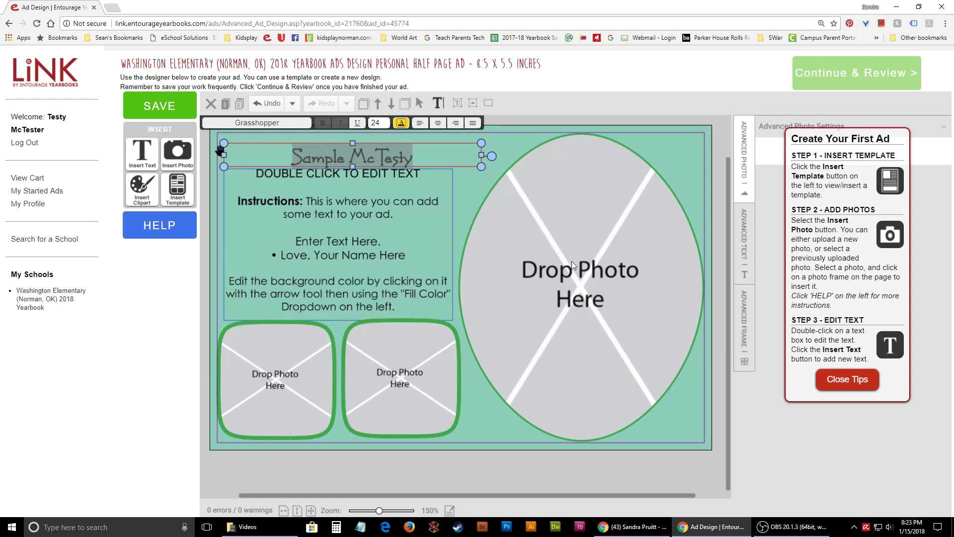
# Set the title's font size to 23.
pyautogui.click(357, 123)
pyautogui.click(387, 121)
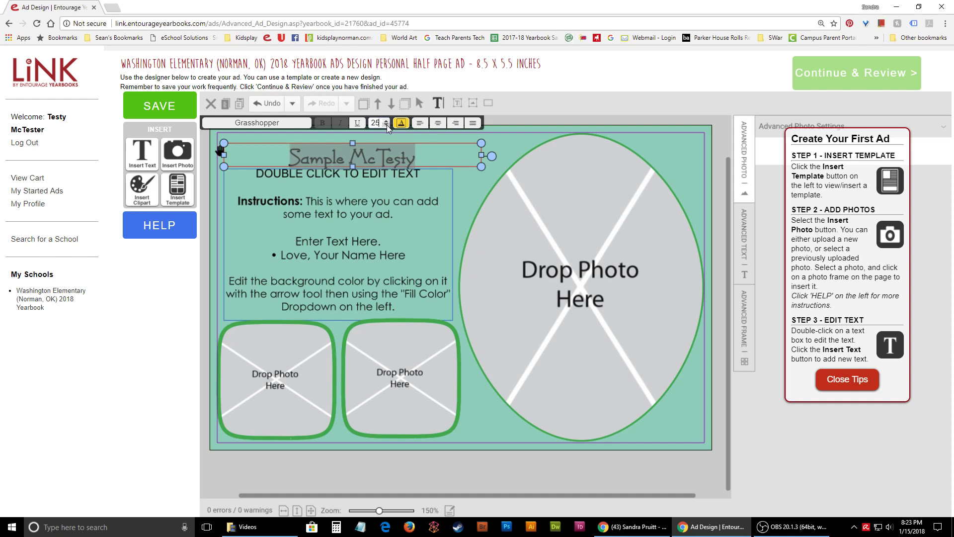
pyautogui.doubleClick(386, 126)
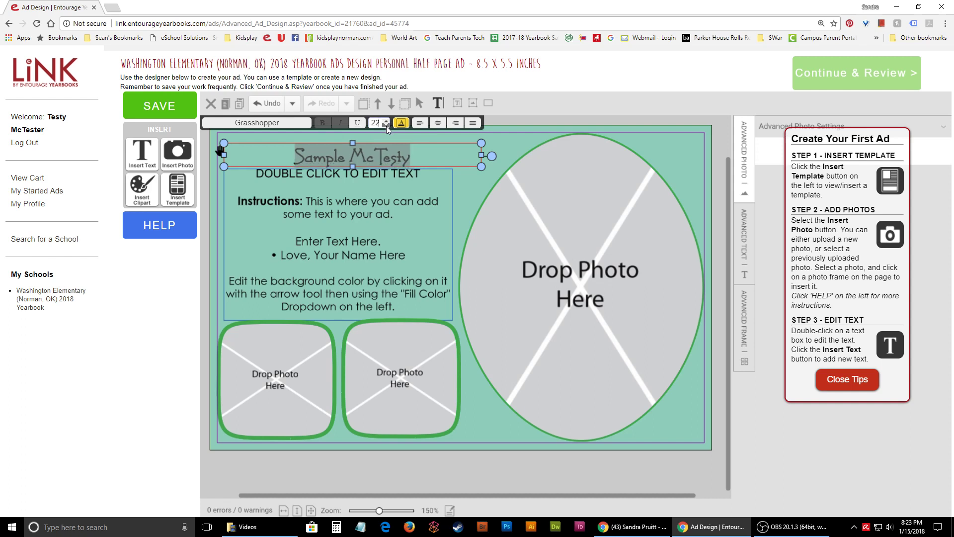
pyautogui.click(386, 121)
# Set the title's text color to Aqua.
pyautogui.click(402, 123)
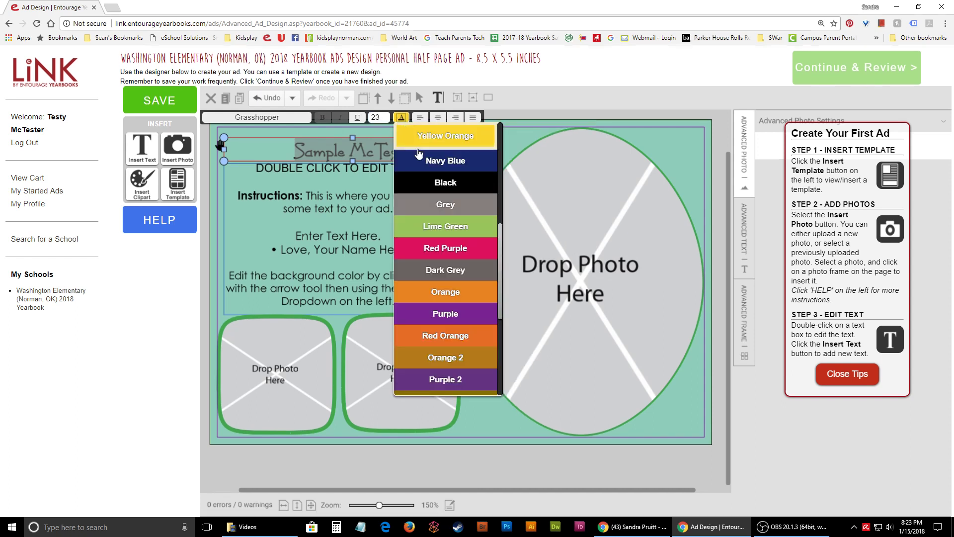
pyautogui.scroll(-4, 445, 275)
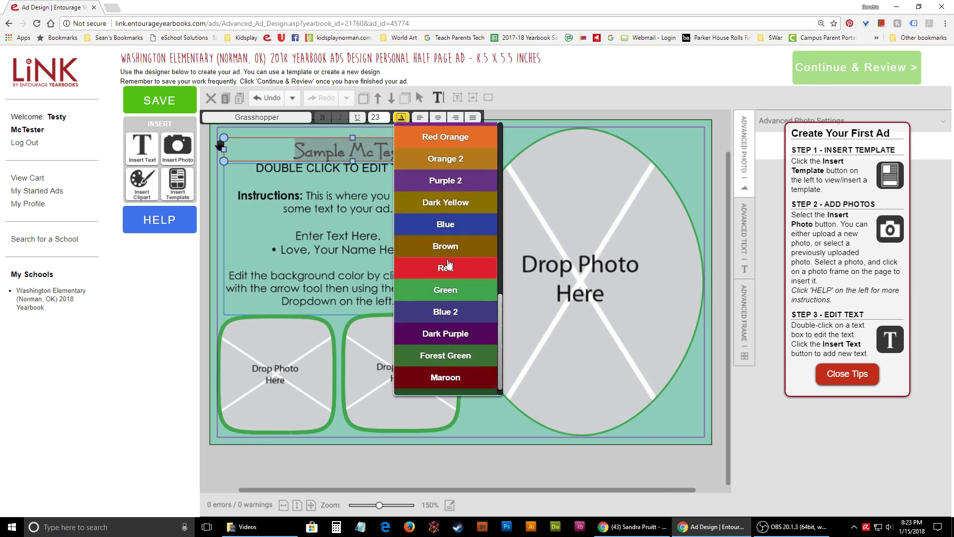
pyautogui.scroll(3, 450, 268)
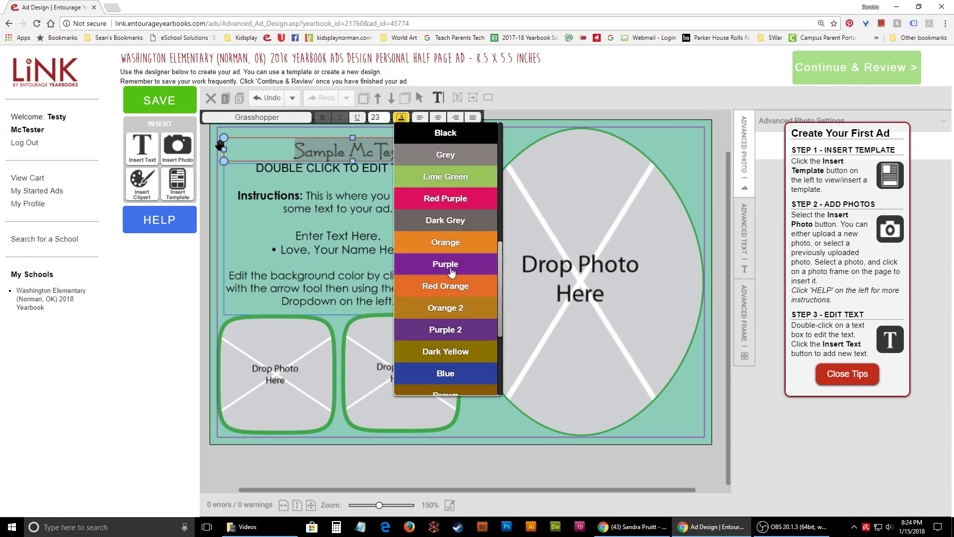
pyautogui.scroll(3, 451, 269)
pyautogui.scroll(2, 450, 251)
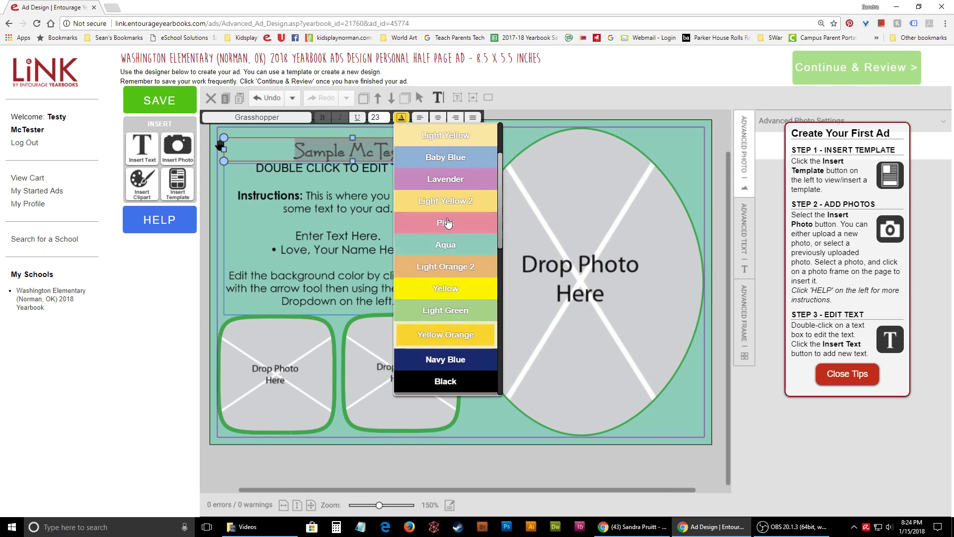
pyautogui.click(446, 245)
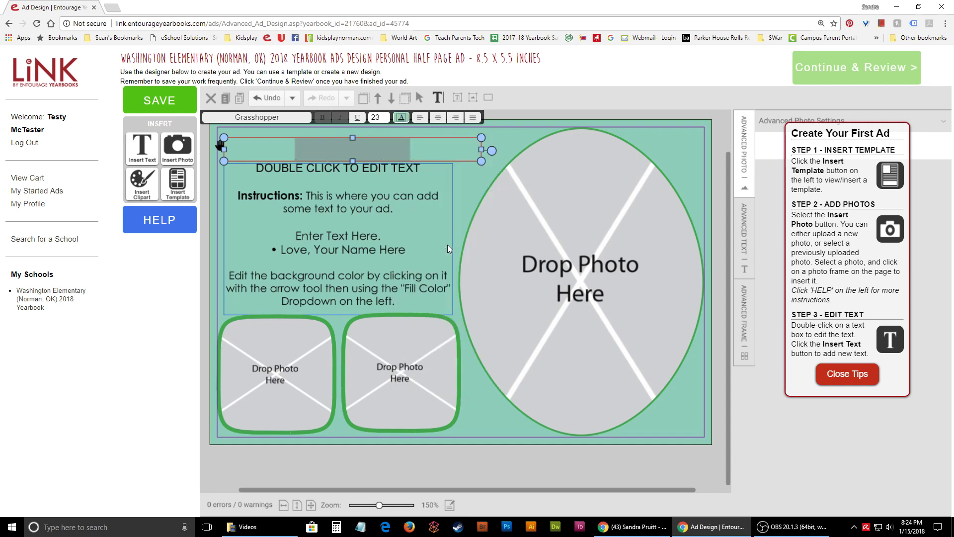
# Set the color of the whole title text to Yellow.
pyautogui.click(422, 148)
pyautogui.moveTo(413, 149); pyautogui.dragTo(262, 143)
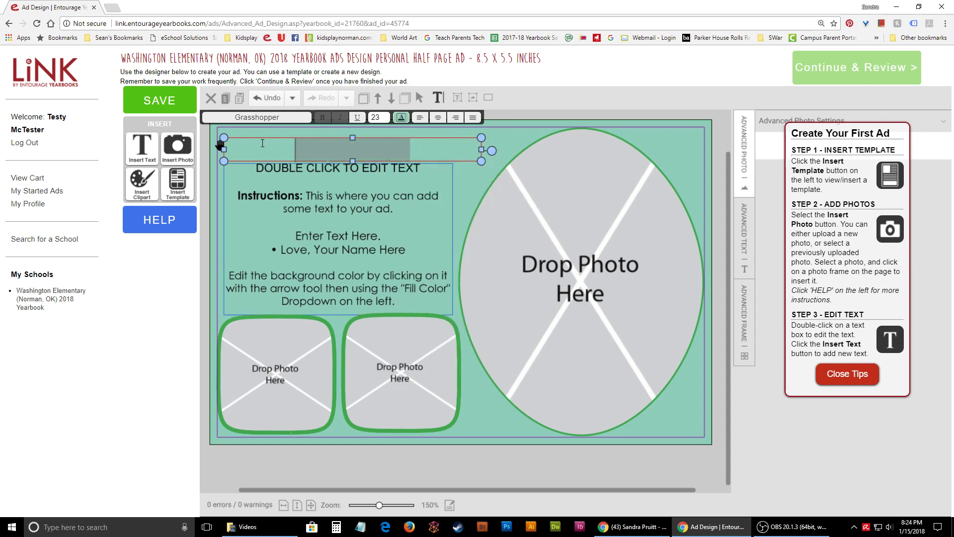
pyautogui.click(402, 117)
pyautogui.click(425, 184)
pyautogui.click(467, 197)
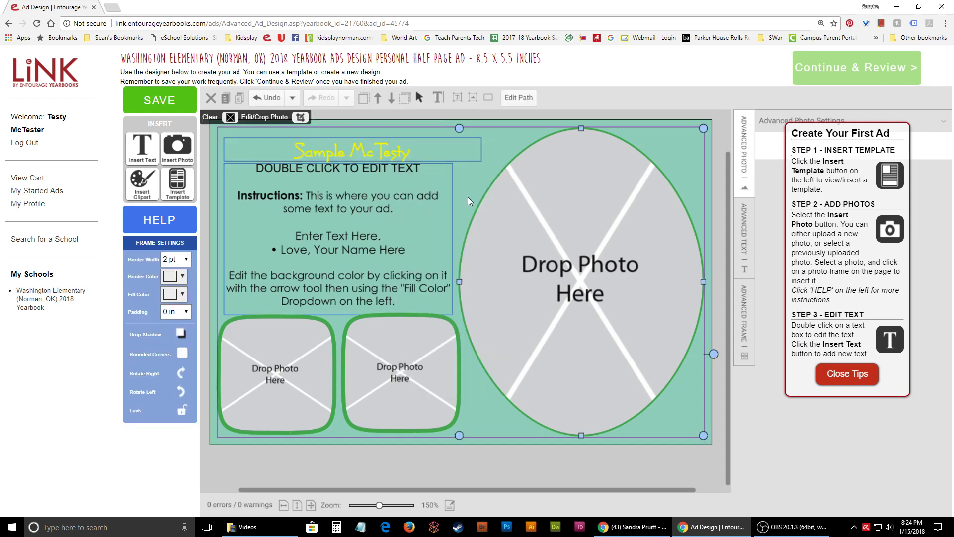
# Try left and right alignment on the title text and set it back to centered.
pyautogui.click(410, 157)
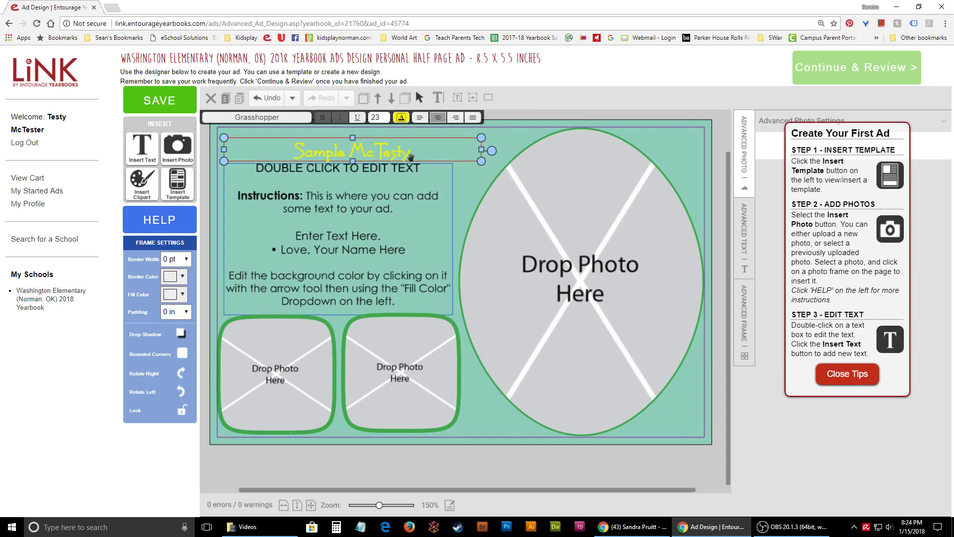
pyautogui.click(428, 157)
pyautogui.moveTo(425, 152); pyautogui.dragTo(298, 151)
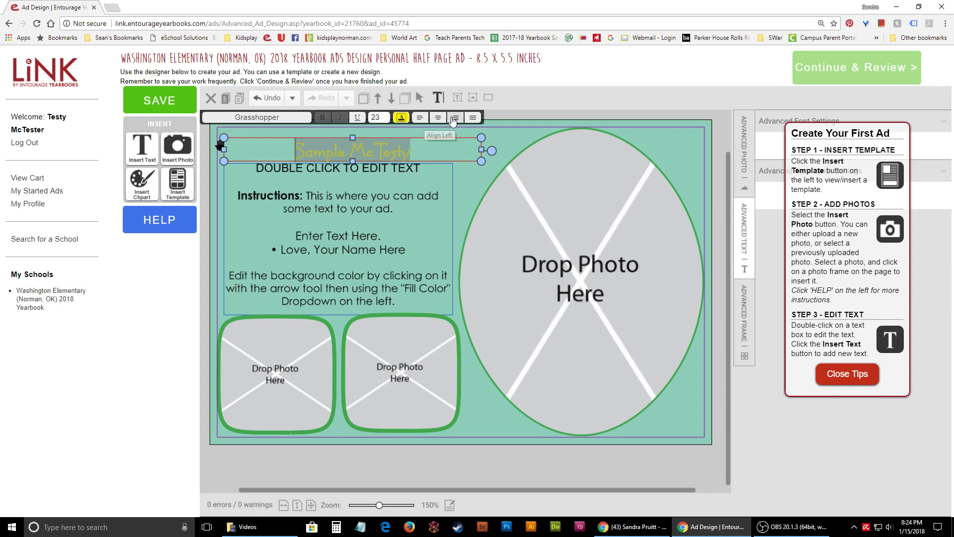
pyautogui.click(420, 117)
pyautogui.click(438, 117)
pyautogui.click(456, 118)
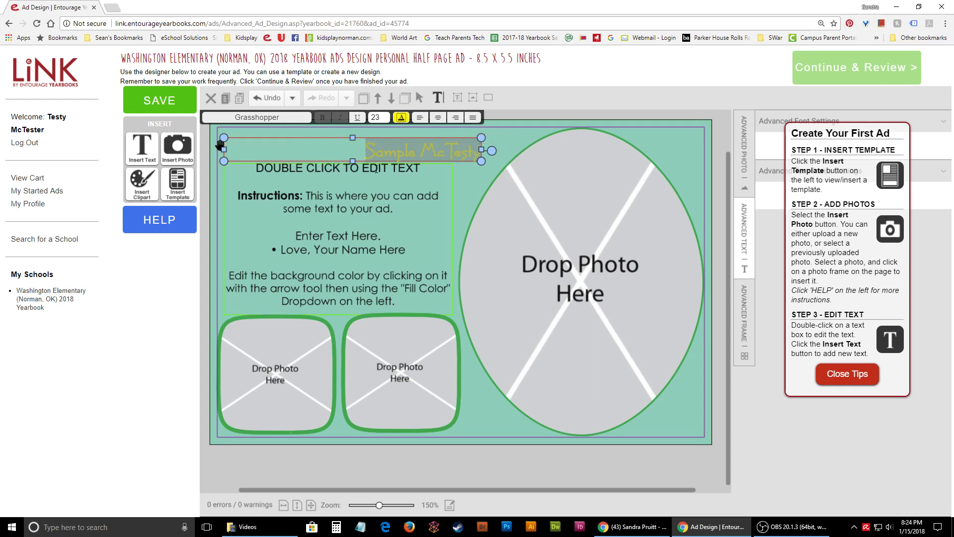
pyautogui.click(437, 119)
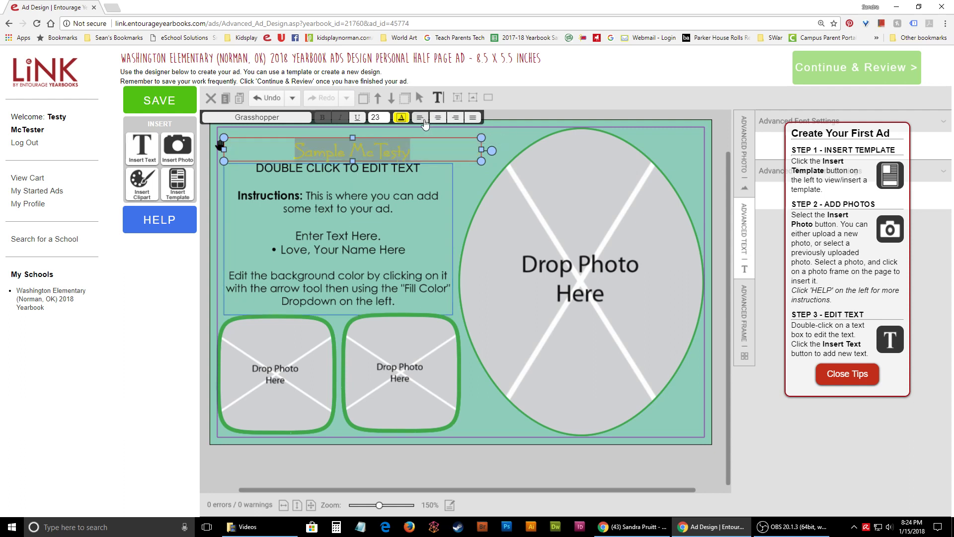
# Set the title's text color to white and its font to Stamp Act.
pyautogui.click(402, 117)
pyautogui.scroll(5, 432, 222)
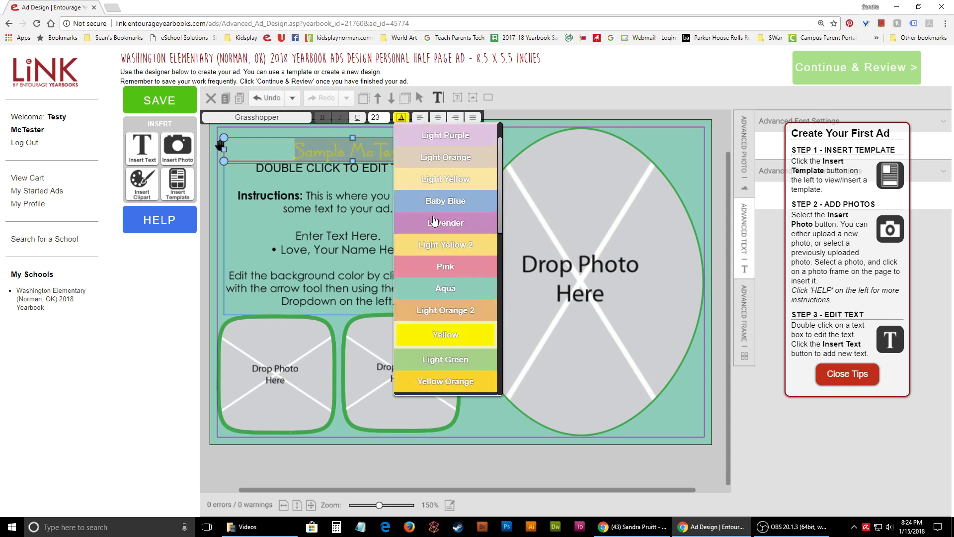
pyautogui.click(437, 141)
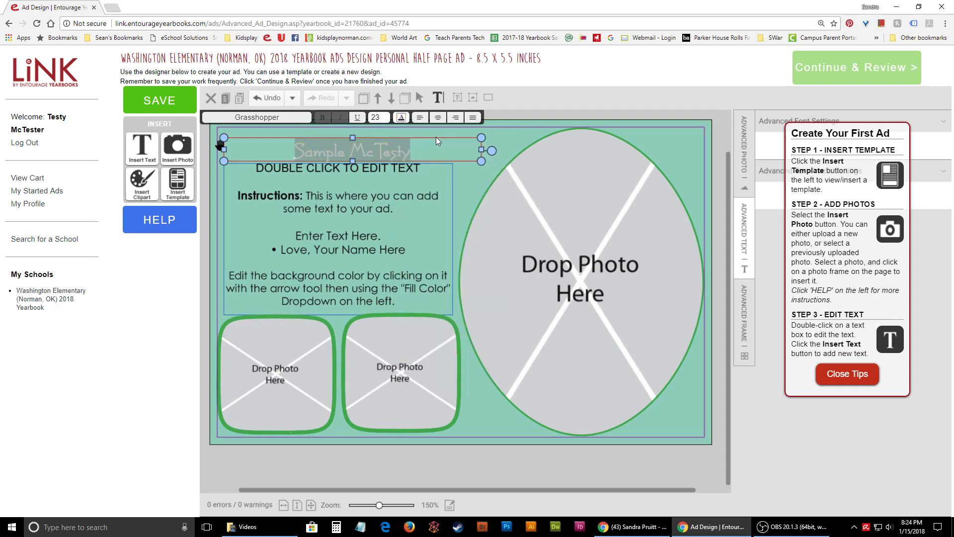
pyautogui.click(255, 118)
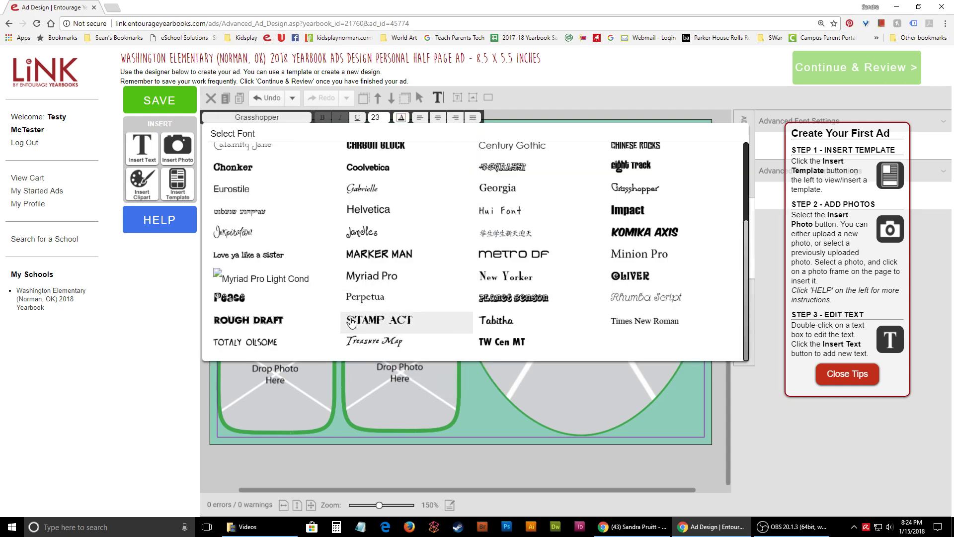
pyautogui.click(379, 319)
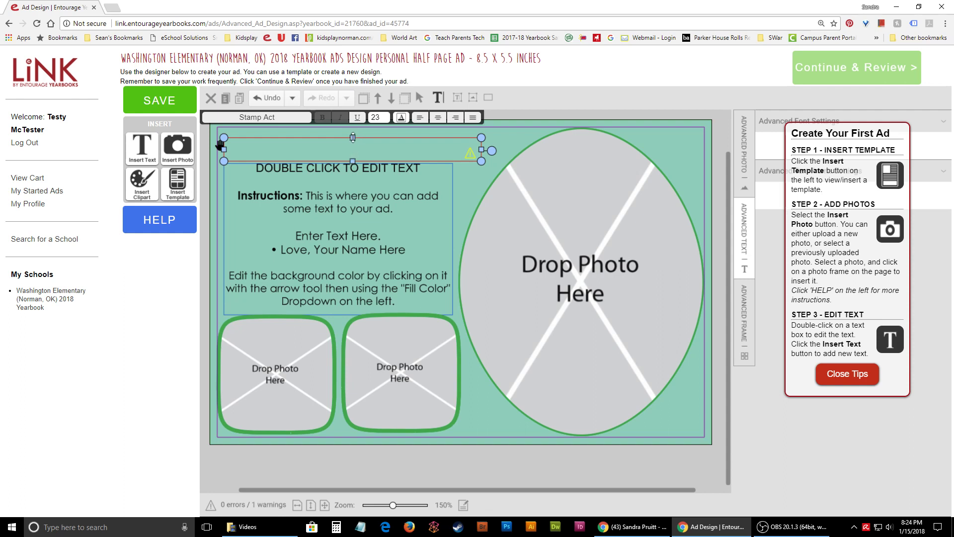
# Make the title's text box taller and move it toward the ad's center, overlapping the oval photo frame.
pyautogui.moveTo(352, 136)
pyautogui.mouseDown()
pyautogui.moveTo(352, 126)
pyautogui.moveTo(351, 150)
pyautogui.moveTo(352, 128)
pyautogui.moveTo(358, 132)
pyautogui.mouseUp()
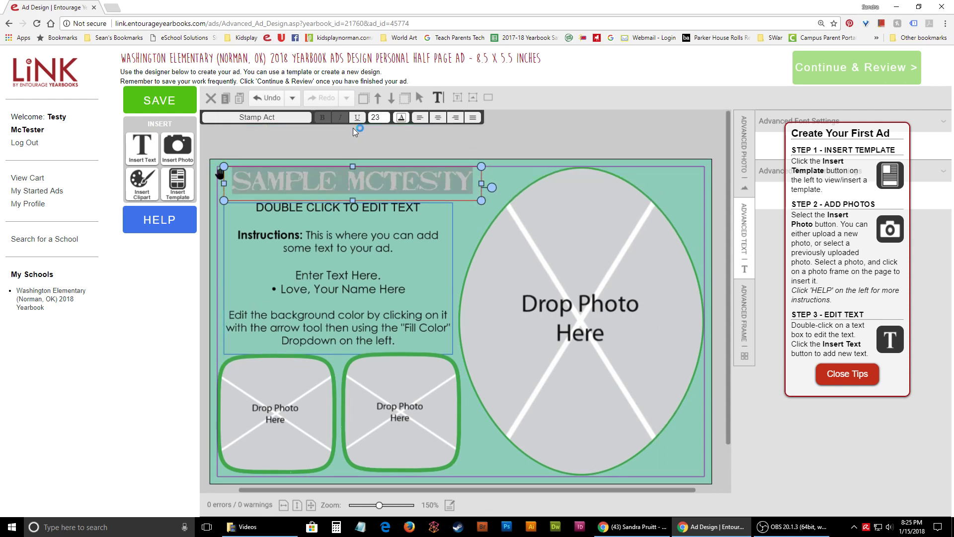
pyautogui.moveTo(479, 183); pyautogui.dragTo(508, 226)
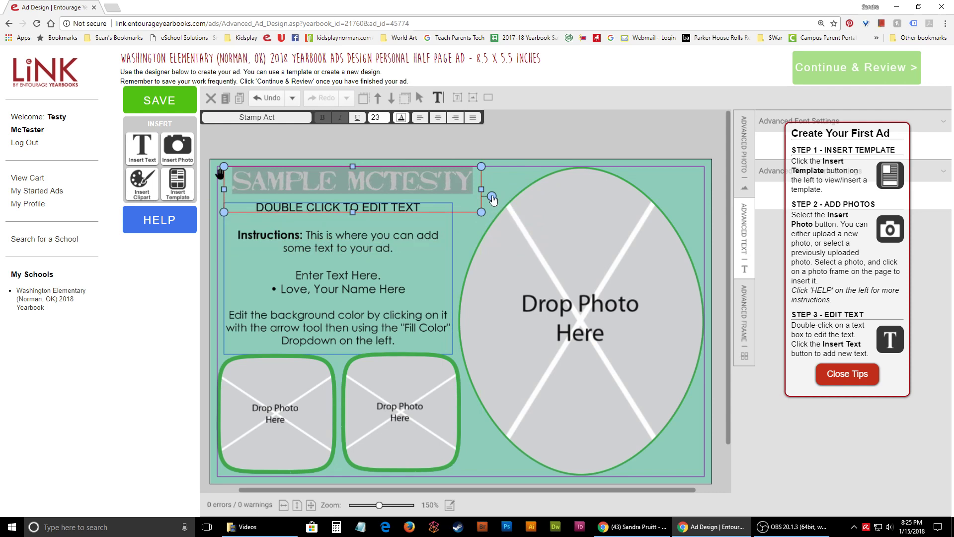
pyautogui.moveTo(492, 199)
pyautogui.mouseDown()
pyautogui.moveTo(407, 309)
pyautogui.moveTo(497, 212)
pyautogui.mouseUp()
pyautogui.moveTo(219, 175); pyautogui.dragTo(270, 226)
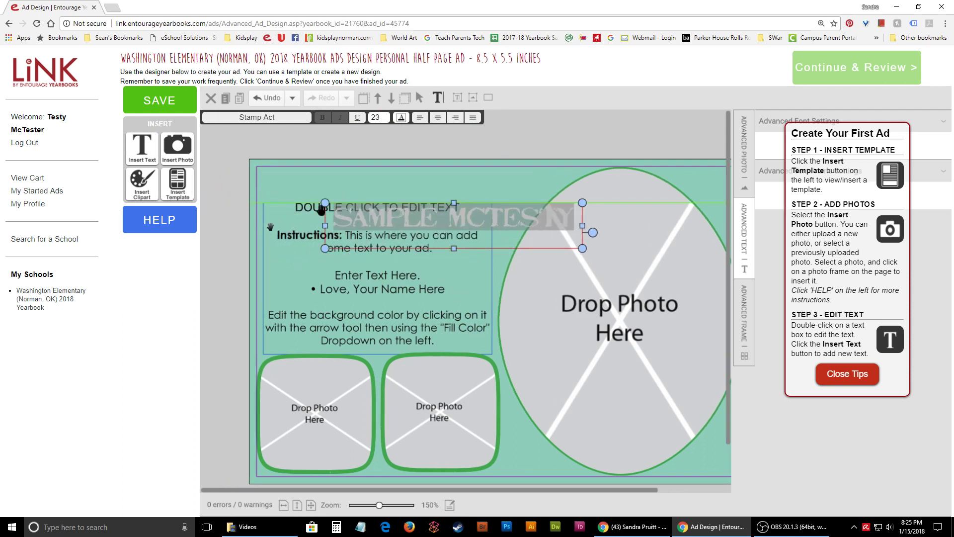
pyautogui.moveTo(321, 210); pyautogui.dragTo(332, 184)
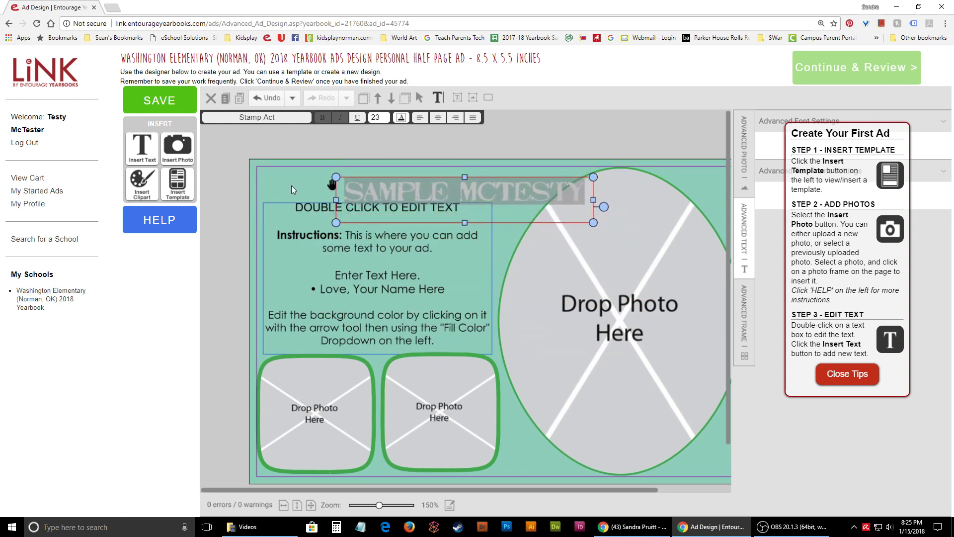
pyautogui.click(297, 181)
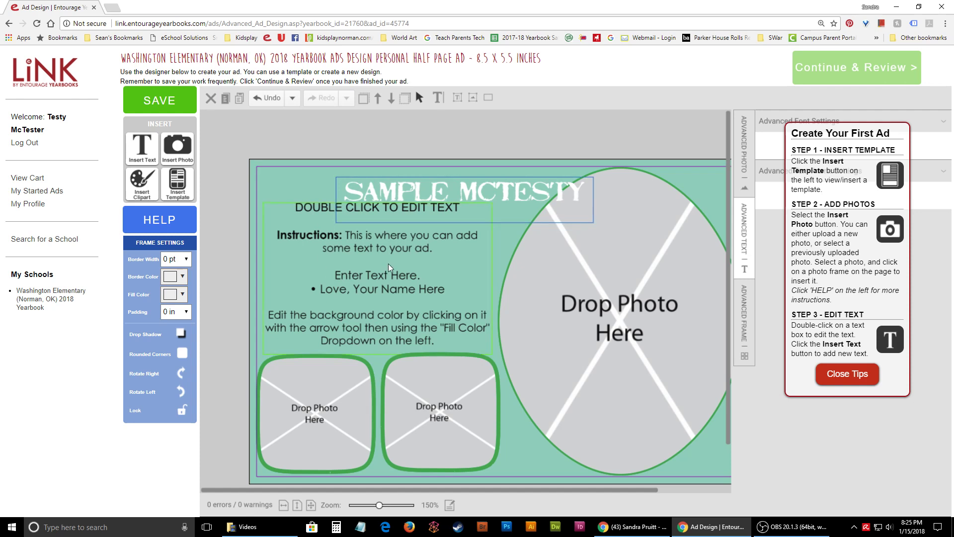
# Try 10 pt and 2 pt border widths on the lower-left photo frame and settle on 6 pt.
pyautogui.scroll(-1, 389, 266)
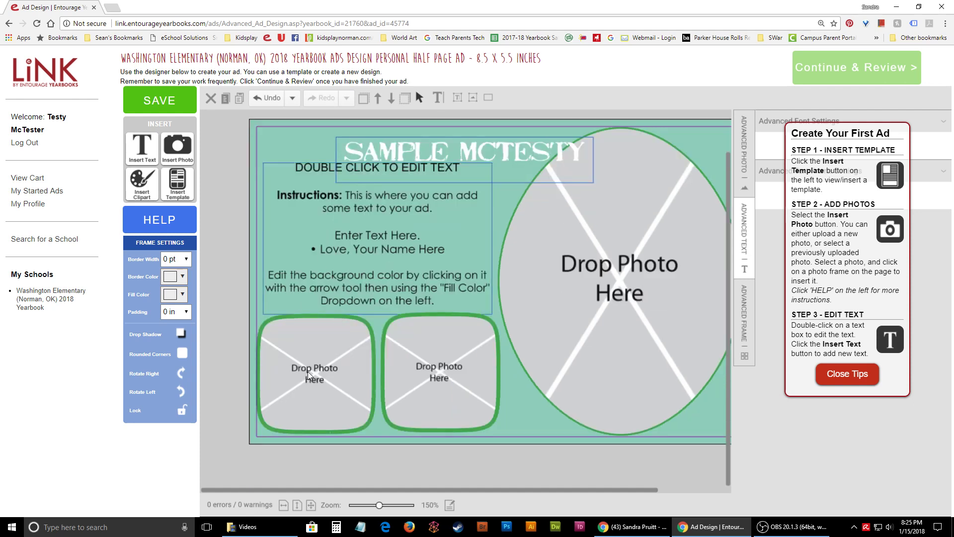
pyautogui.click(301, 346)
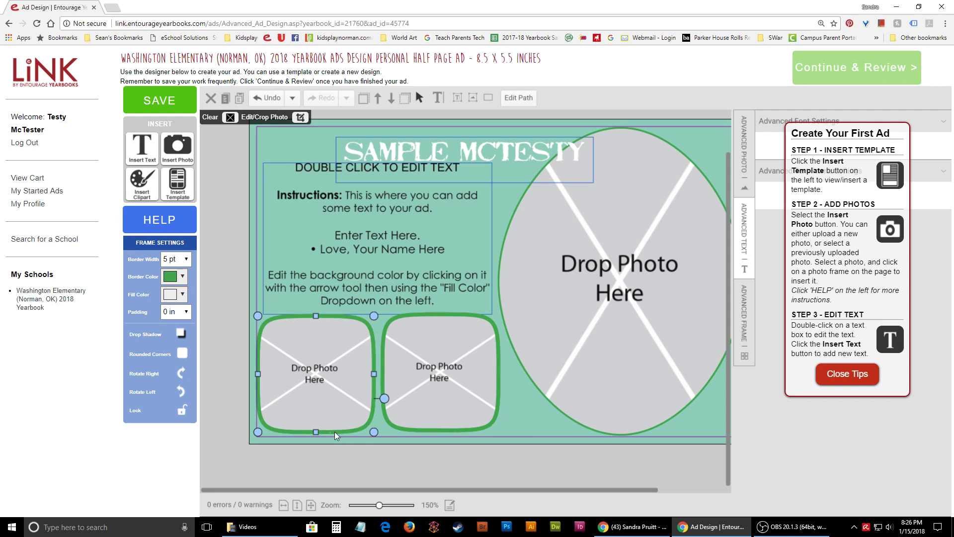
pyautogui.click(189, 258)
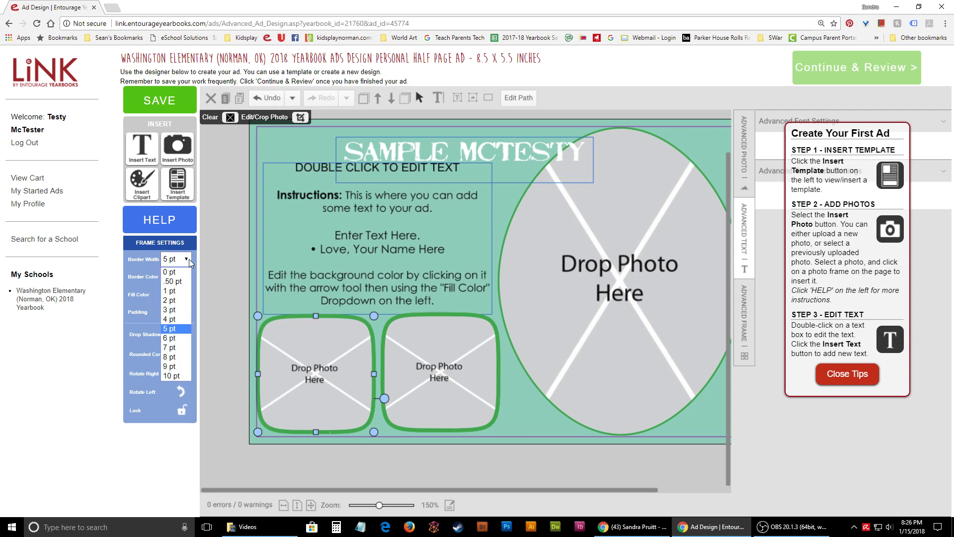
pyautogui.click(171, 376)
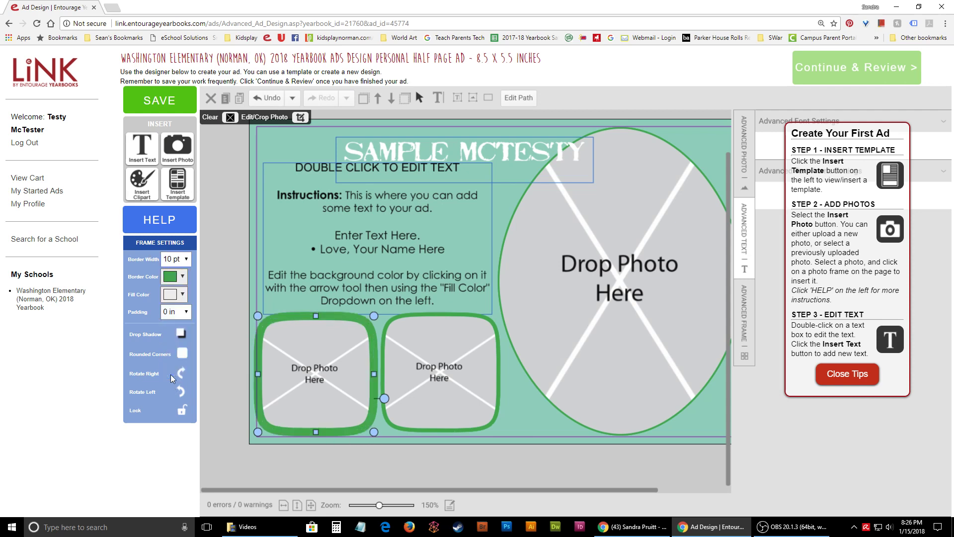
pyautogui.click(187, 259)
pyautogui.click(178, 304)
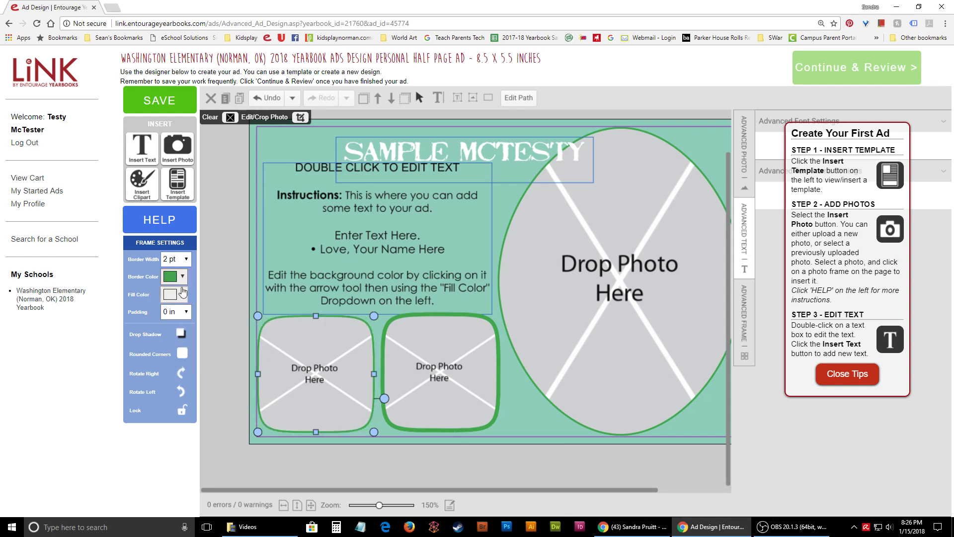
pyautogui.click(188, 261)
pyautogui.click(177, 338)
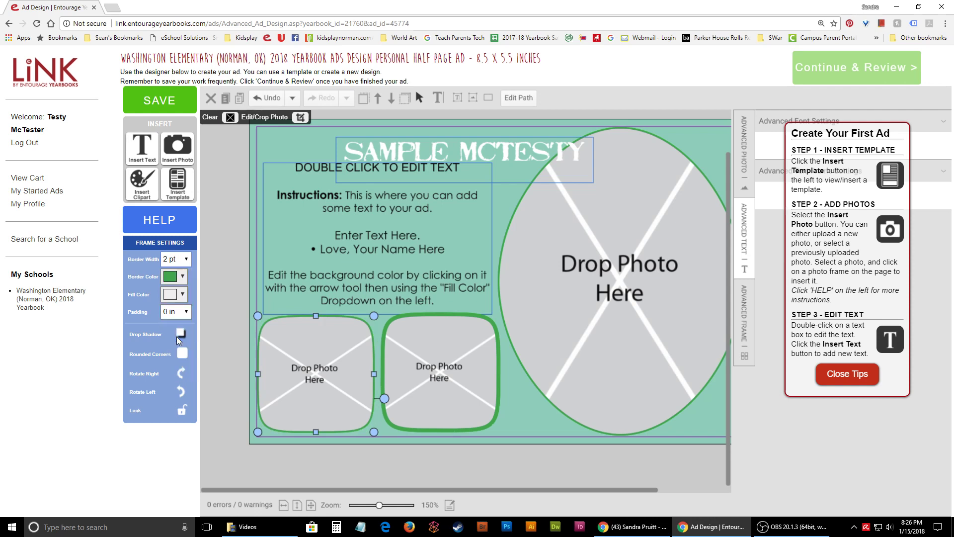
# Set the lower-left photo frame's border color to crimson.
pyautogui.click(183, 277)
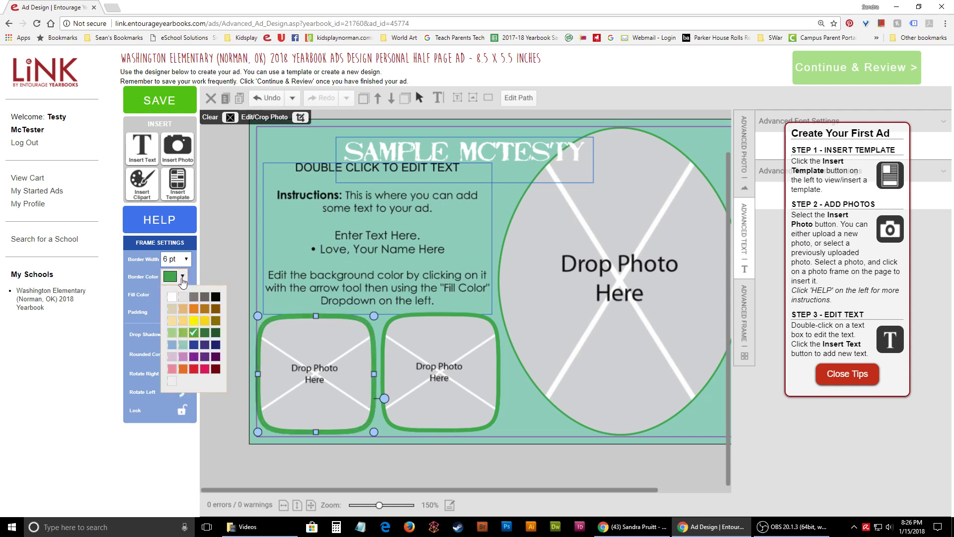
pyautogui.click(205, 369)
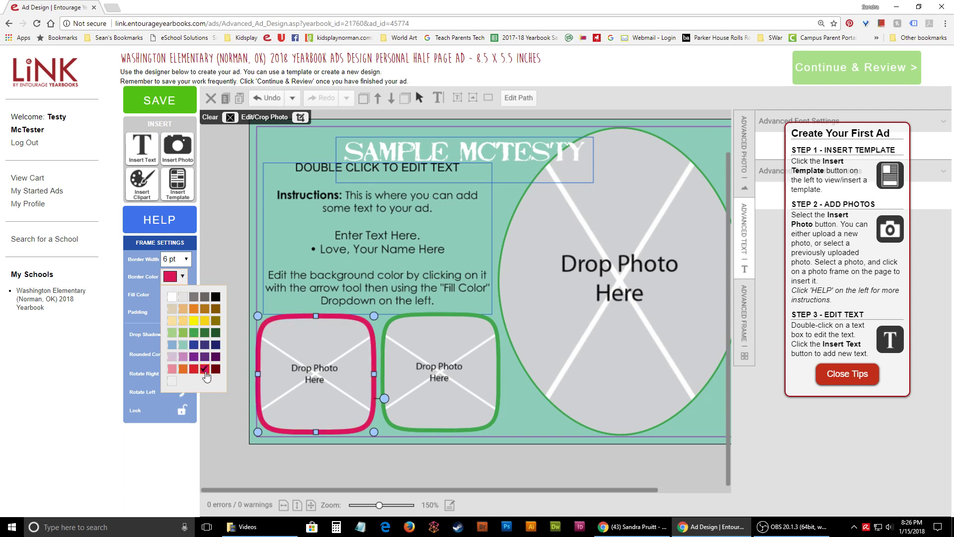
pyautogui.click(193, 279)
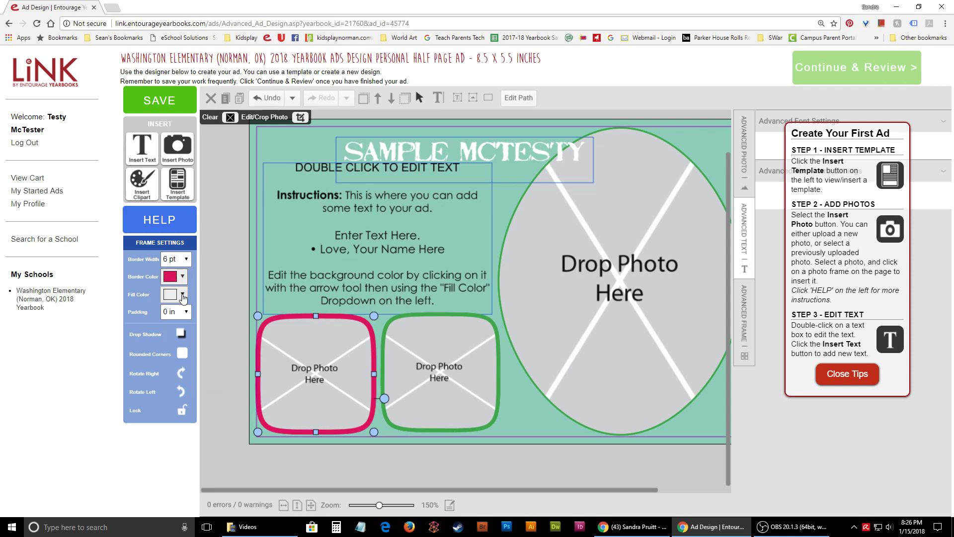
# Set the lower-left photo frame's fill color to white and add a drop shadow to the frame.
pyautogui.click(182, 297)
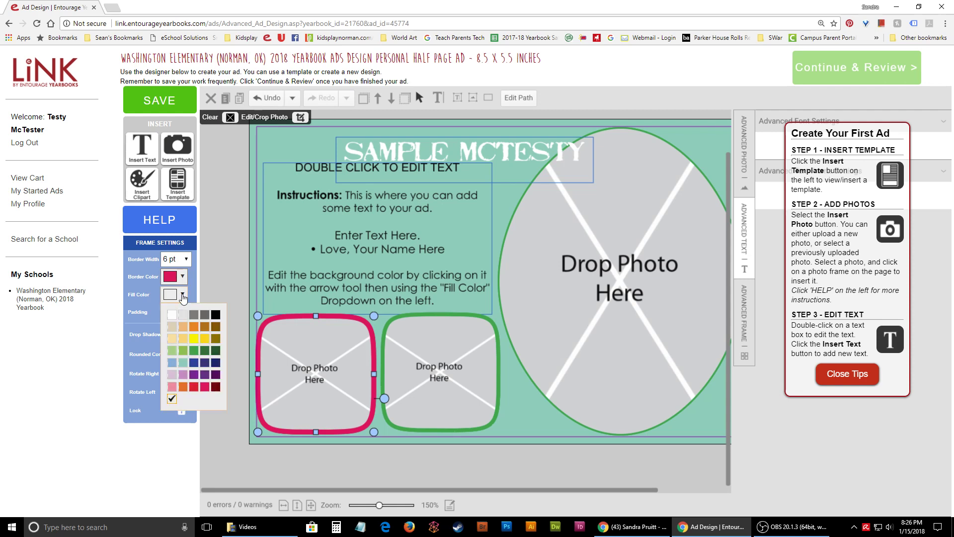
pyautogui.click(214, 351)
pyautogui.click(171, 314)
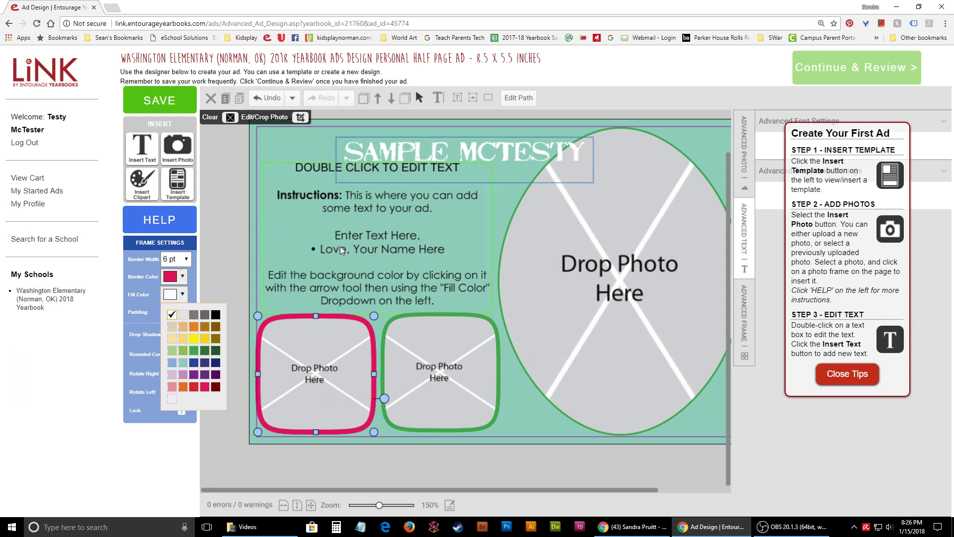
pyautogui.click(231, 281)
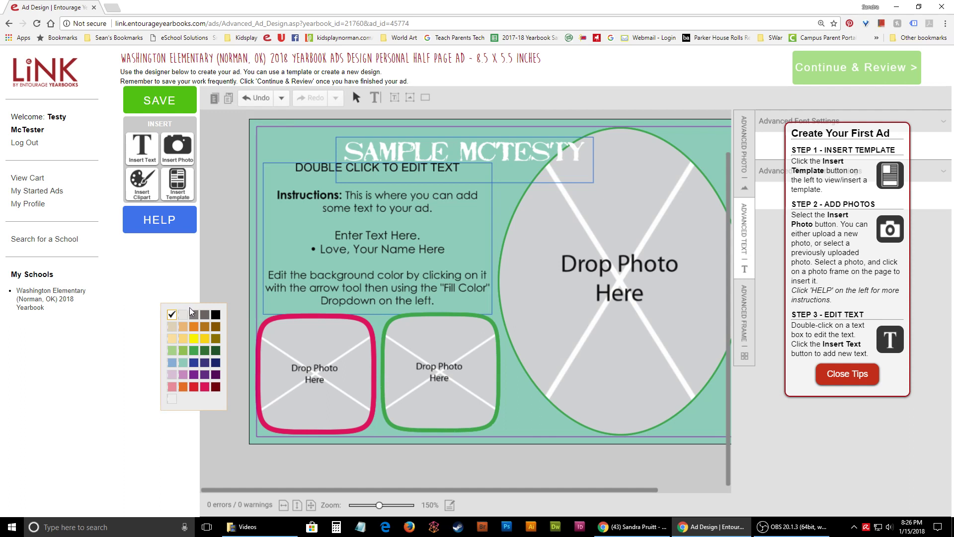
pyautogui.click(266, 329)
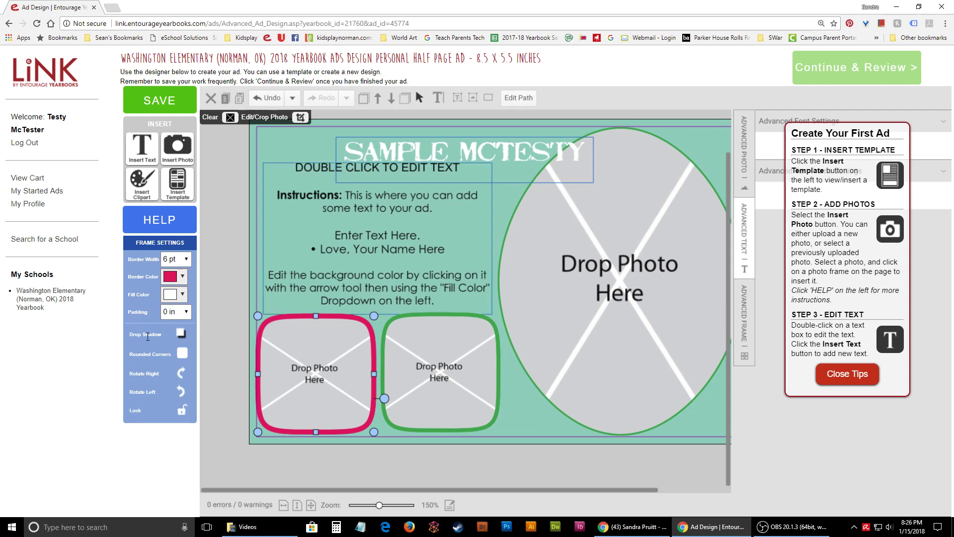
pyautogui.click(182, 333)
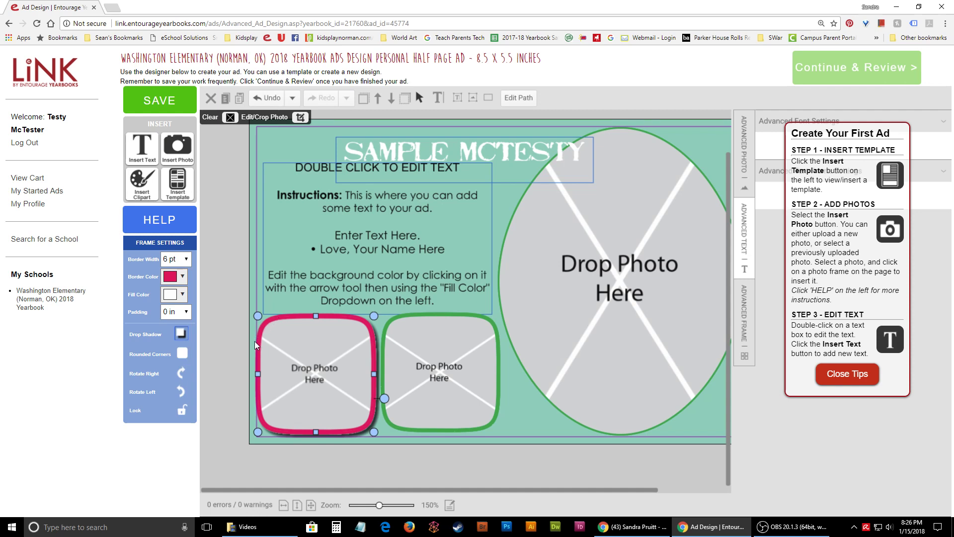
# Try rotating the lower-left photo frame to the right and left, and turn it back upright.
pyautogui.click(182, 372)
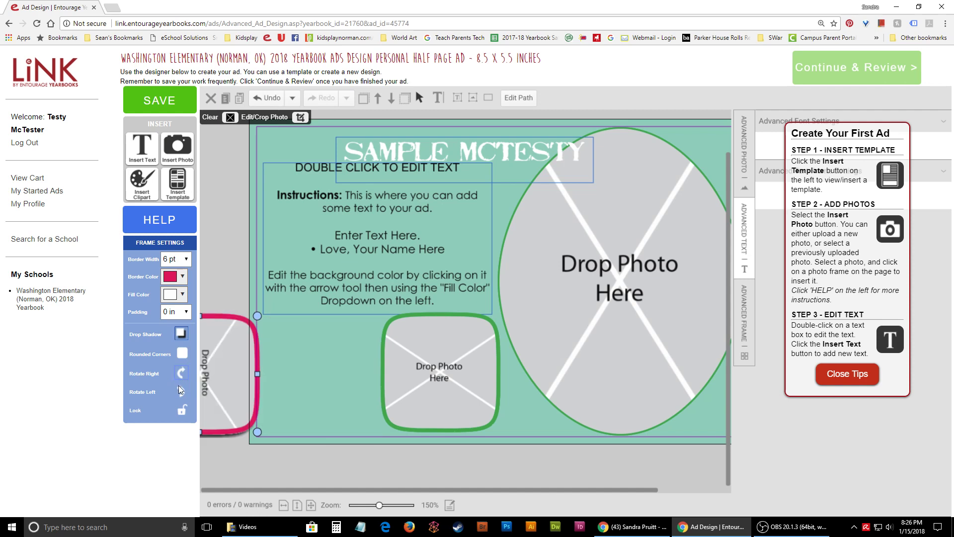
pyautogui.click(179, 388)
pyautogui.click(178, 389)
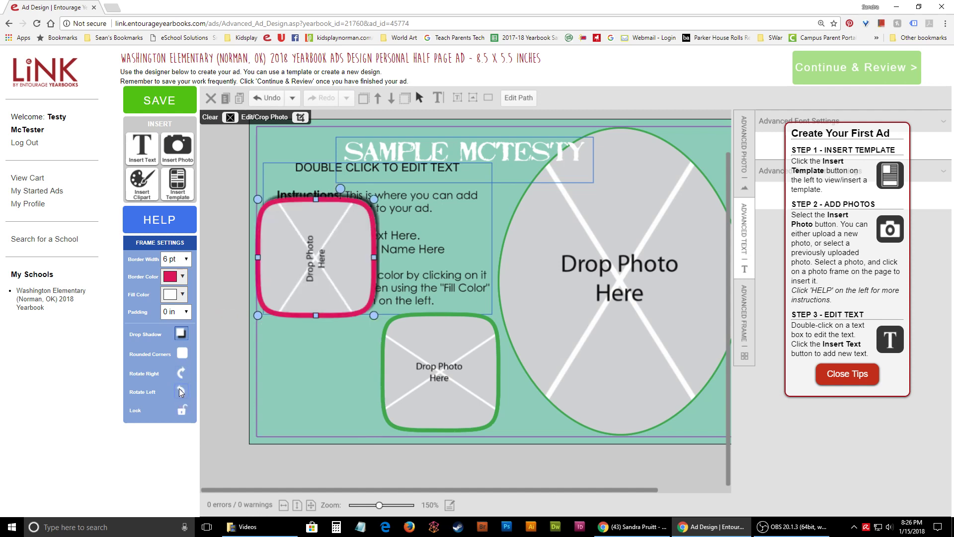
pyautogui.click(179, 388)
pyautogui.click(183, 370)
pyautogui.click(183, 370)
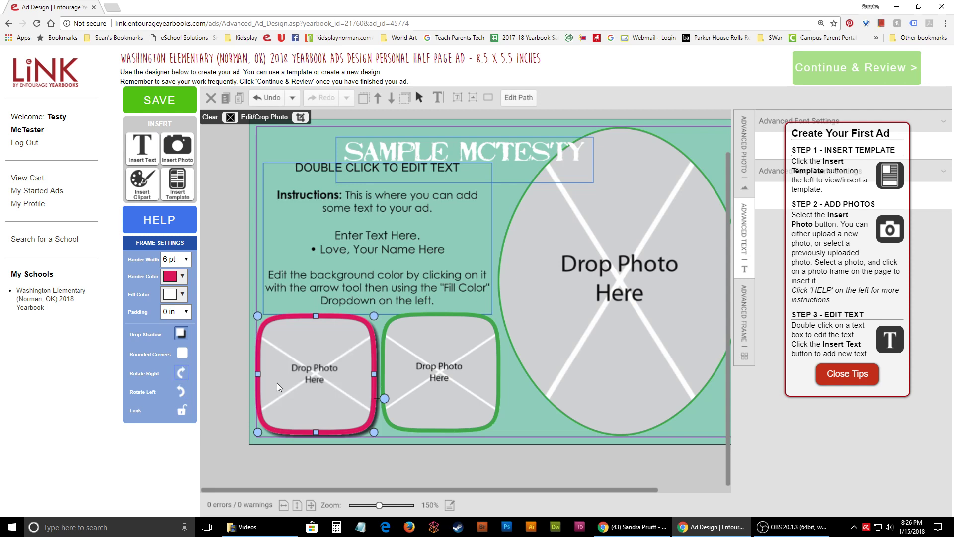
pyautogui.click(225, 320)
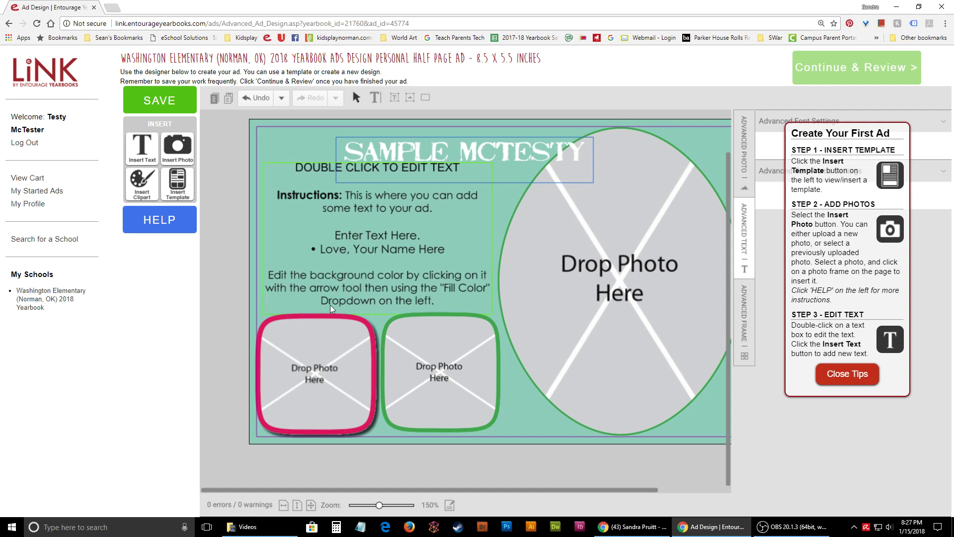
# Set the padding of the instructions text box to 0.3 in.
pyautogui.click(341, 235)
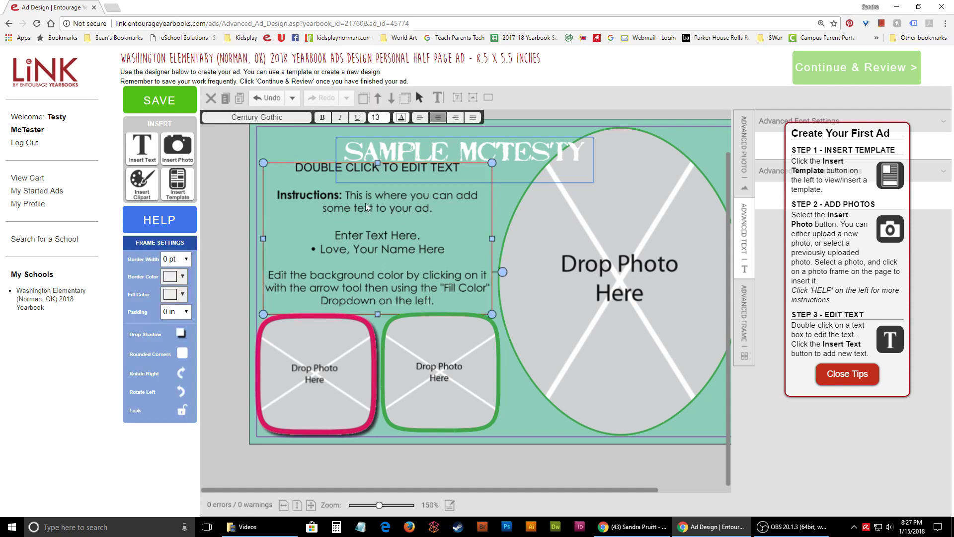
pyautogui.click(186, 312)
pyautogui.click(180, 352)
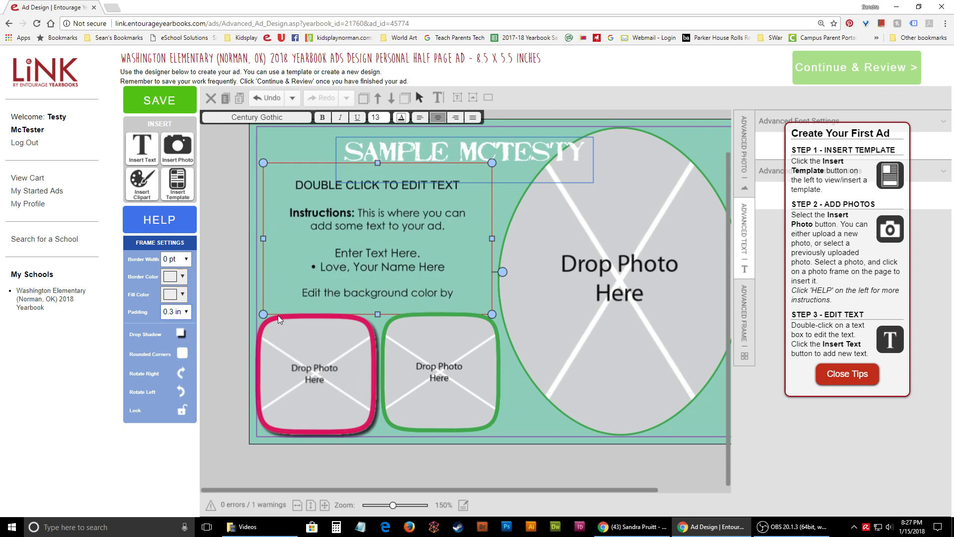
# Set the padding of the instructions text box to 0 in and deselect the box.
pyautogui.click(181, 327)
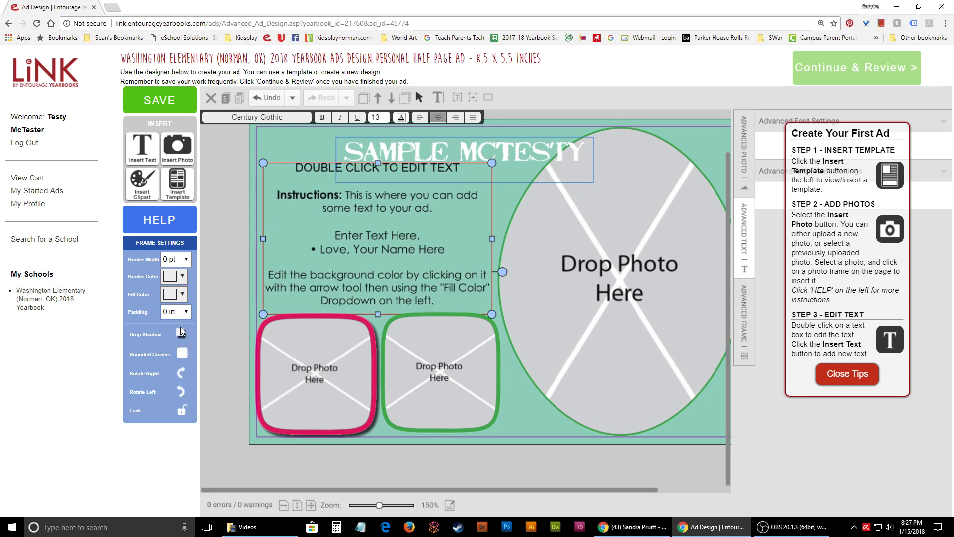
pyautogui.click(229, 249)
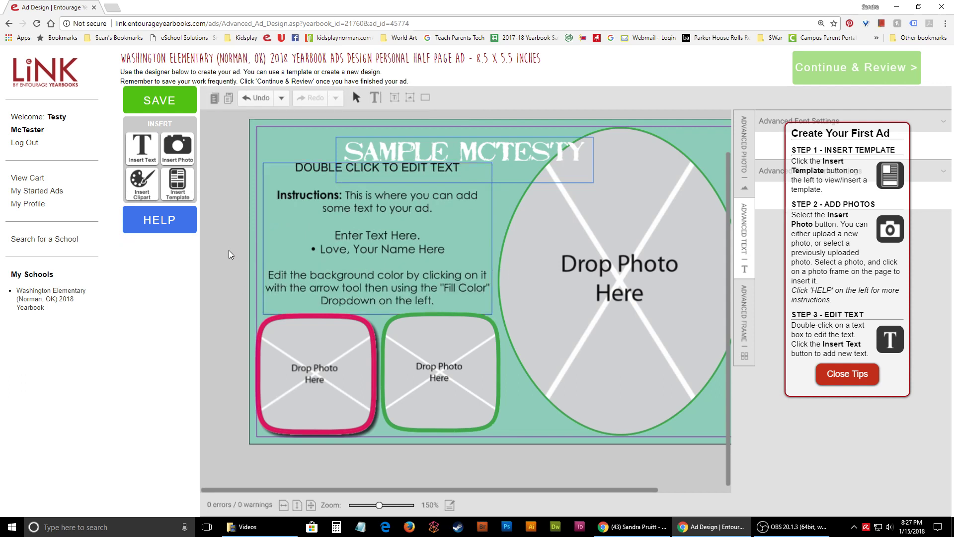
# Try inserting a new text box over the large oval photo frame, and delete it.
pyautogui.click(141, 152)
pyautogui.moveTo(309, 156); pyautogui.dragTo(542, 215)
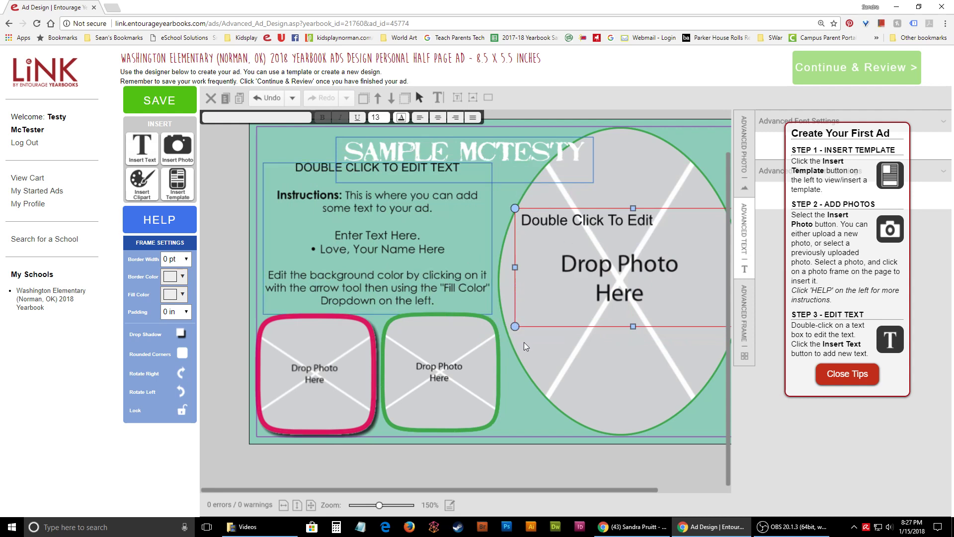
pyautogui.press('Delete')
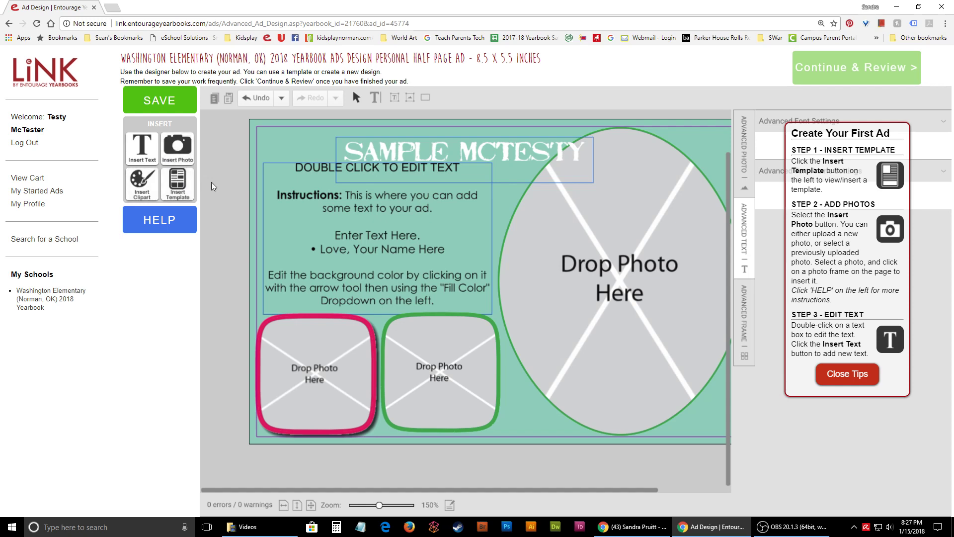
# Insert the Burst 05 clip art from the Comic Book category over the large oval photo frame.
pyautogui.click(138, 187)
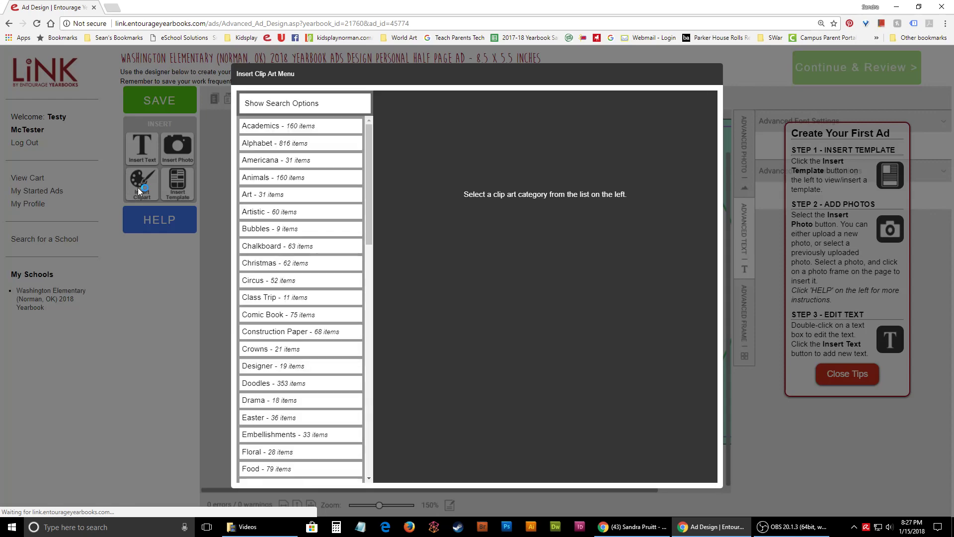
pyautogui.click(243, 211)
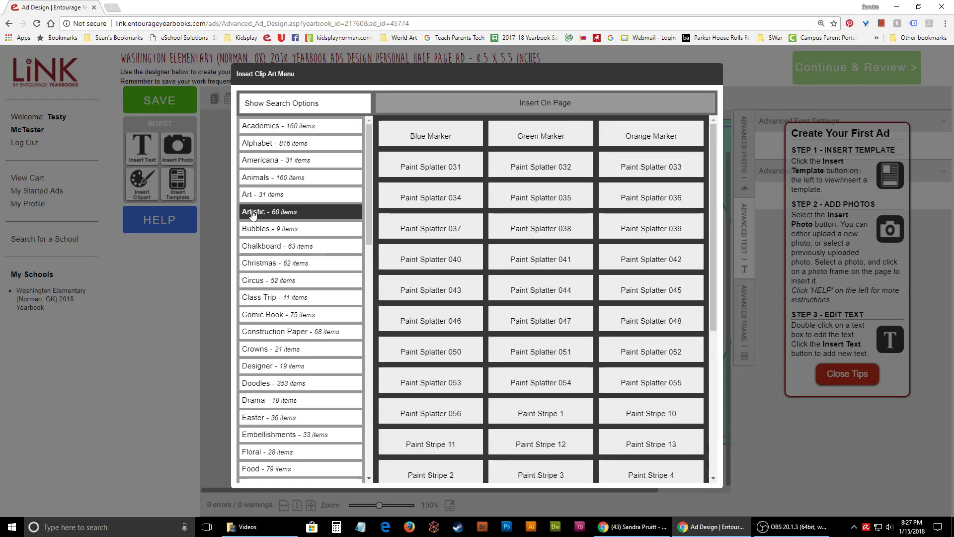
pyautogui.click(255, 232)
pyautogui.click(260, 266)
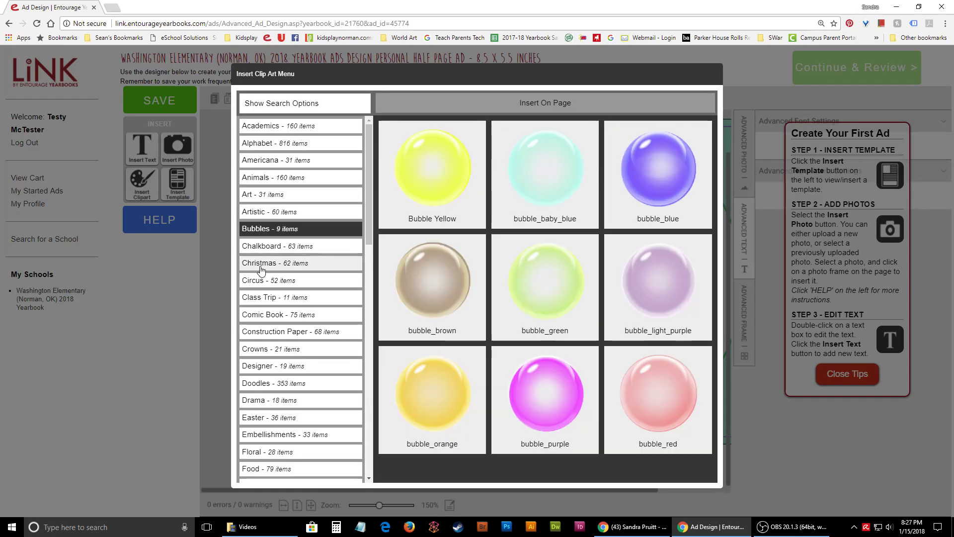
pyautogui.click(271, 315)
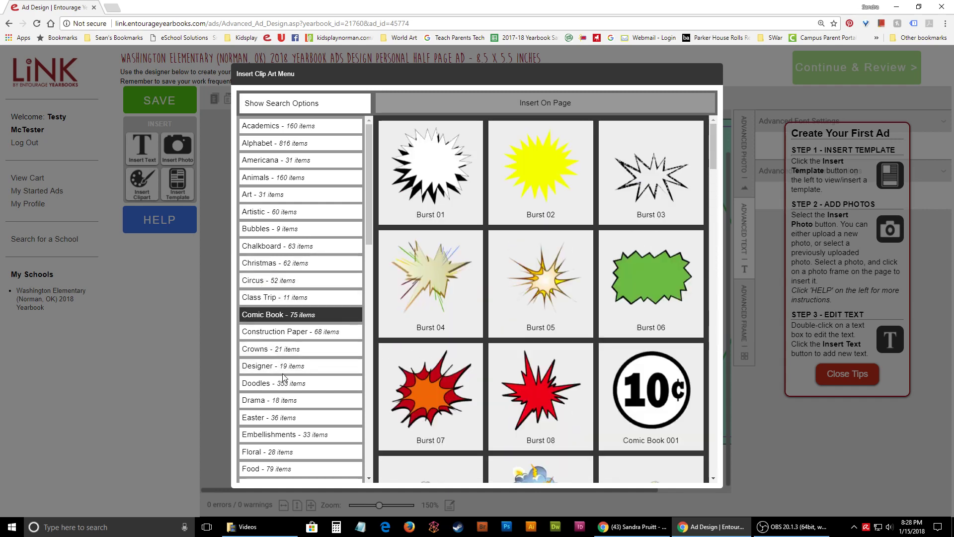
pyautogui.doubleClick(499, 289)
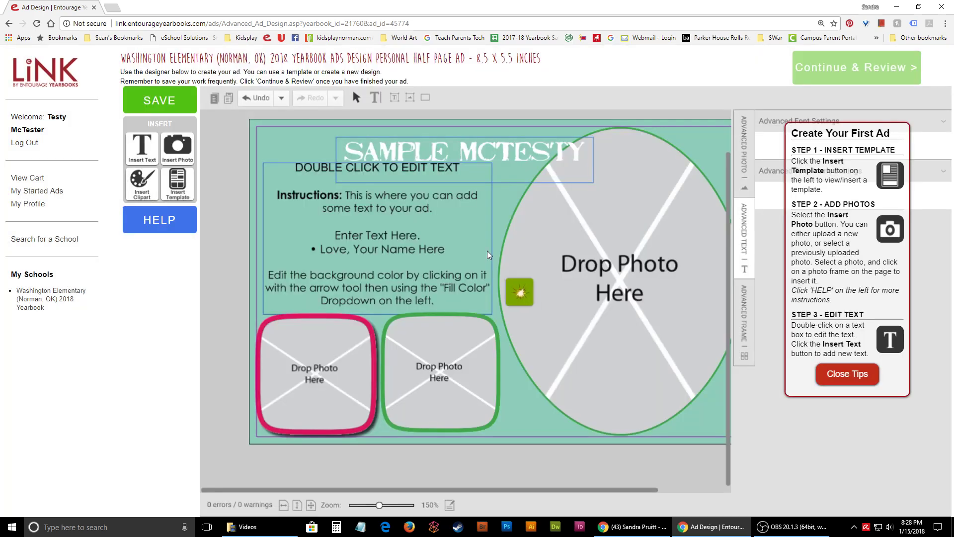
pyautogui.click(493, 194)
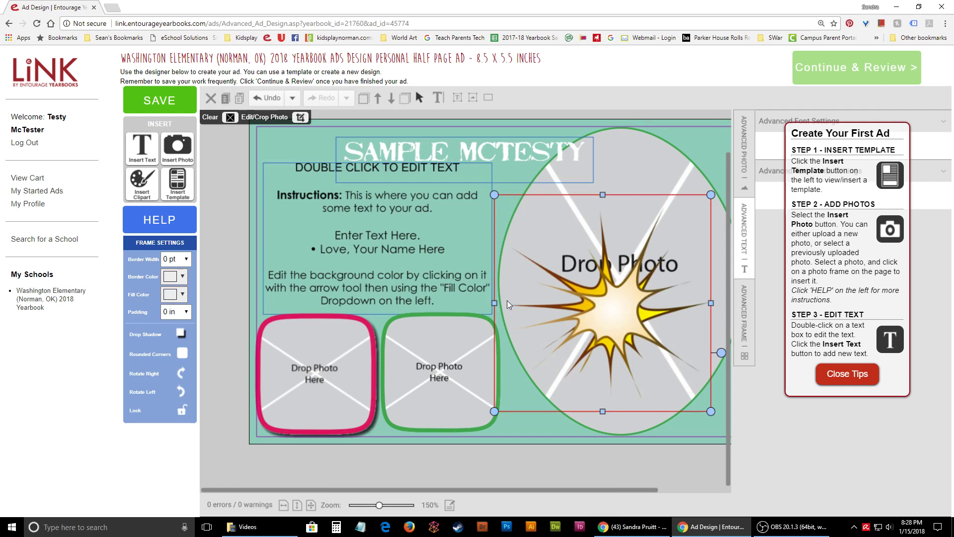
# Shrink and rotate the burst clip art, and place it over the ad's upper-left corner beside the title.
pyautogui.moveTo(573, 279); pyautogui.dragTo(439, 190)
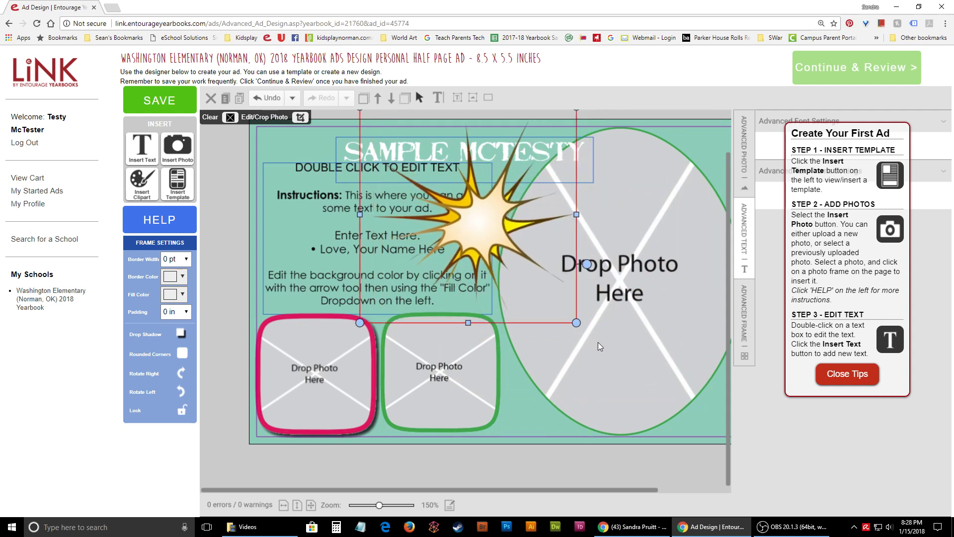
pyautogui.moveTo(576, 323); pyautogui.dragTo(492, 247)
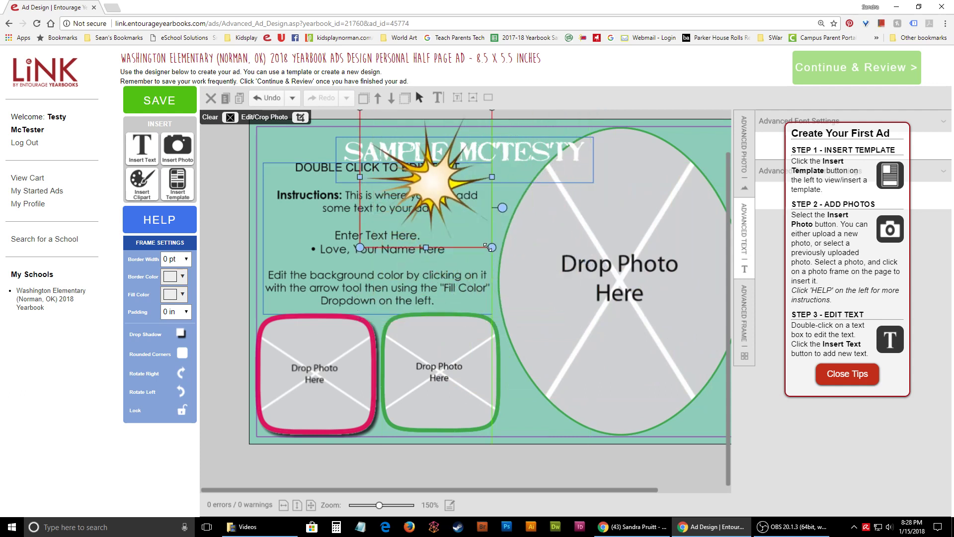
pyautogui.moveTo(507, 213); pyautogui.dragTo(270, 220)
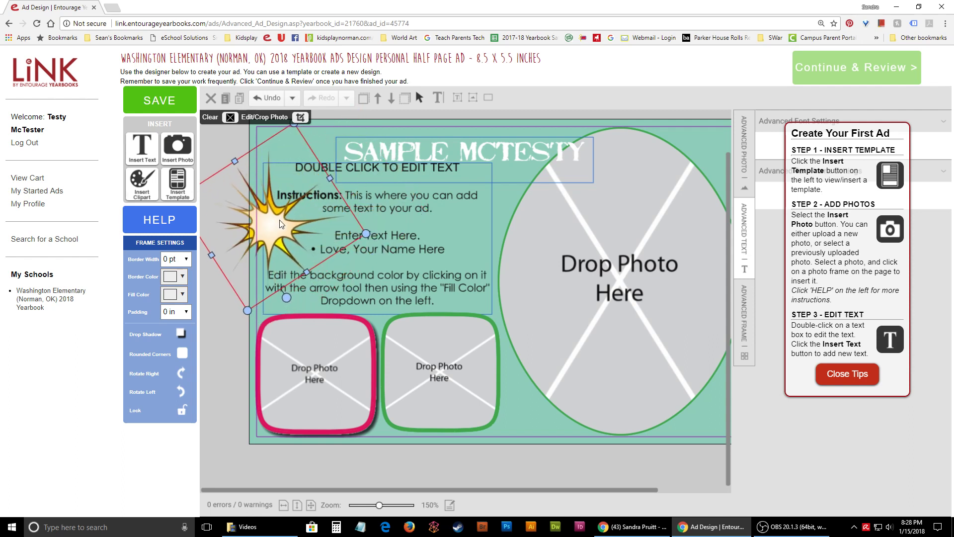
pyautogui.click(474, 453)
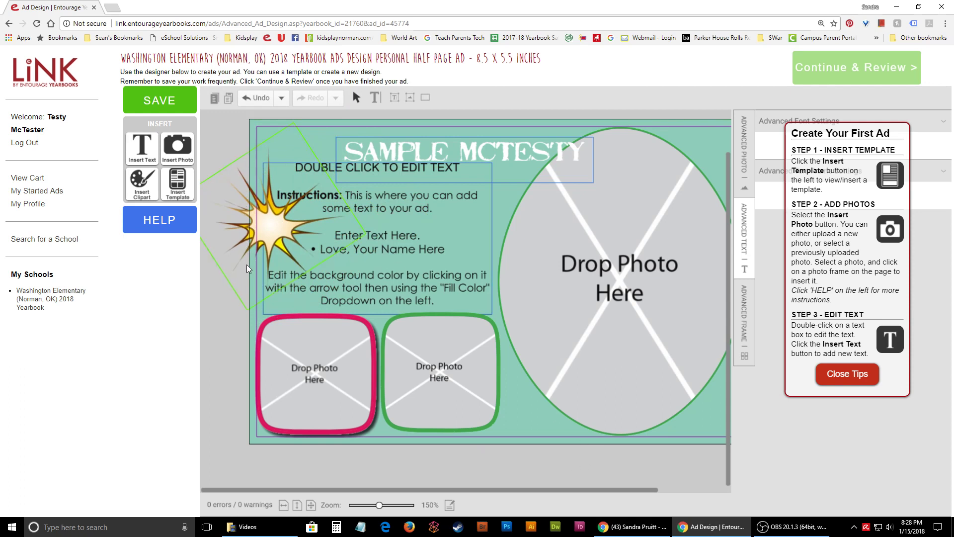
pyautogui.moveTo(258, 269); pyautogui.dragTo(257, 138)
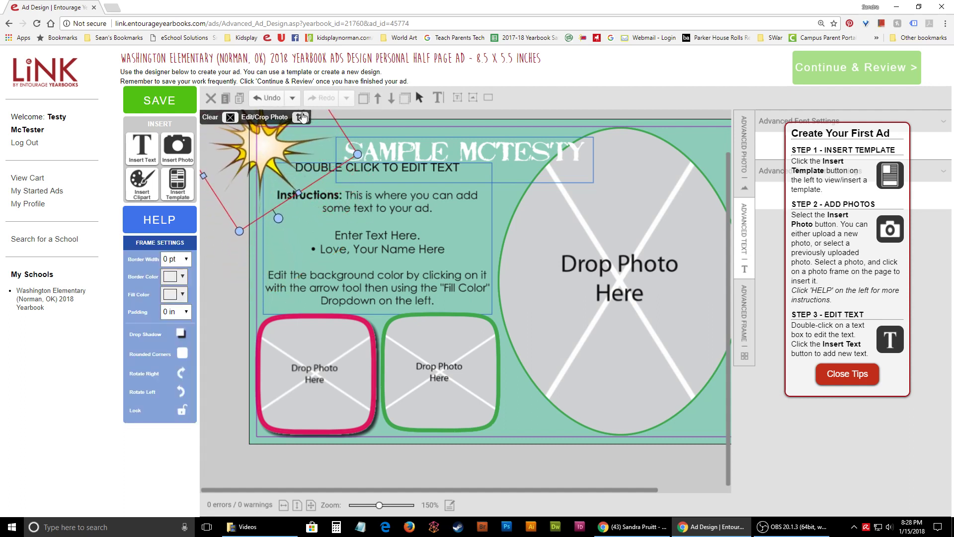
pyautogui.click(515, 462)
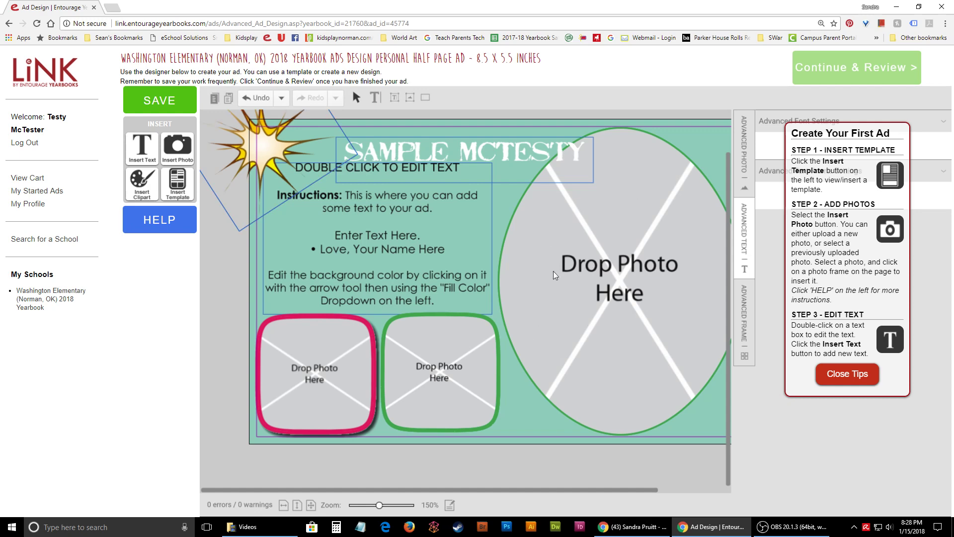
# Check the photo, PDF and upload options for filling the large oval photo frame, without adding a file.
pyautogui.click(550, 252)
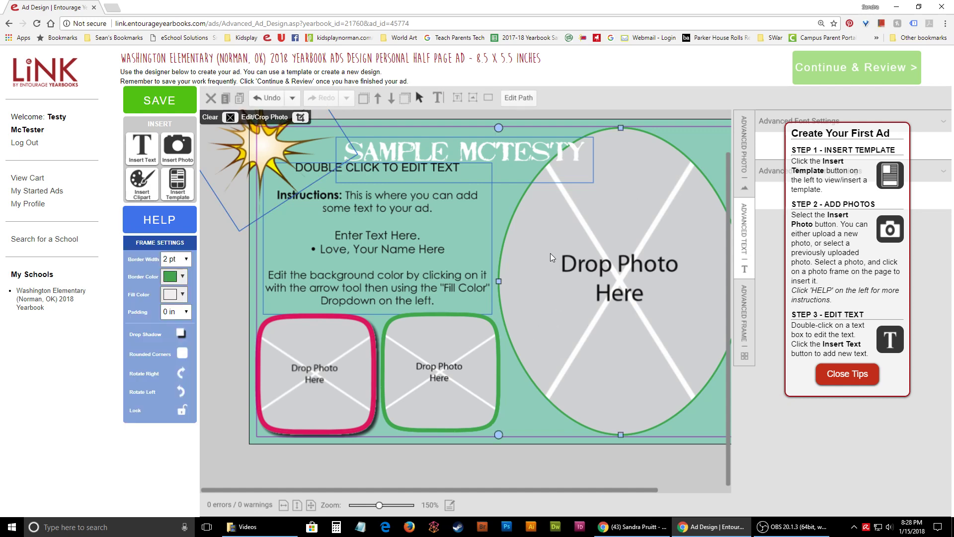
pyautogui.click(178, 145)
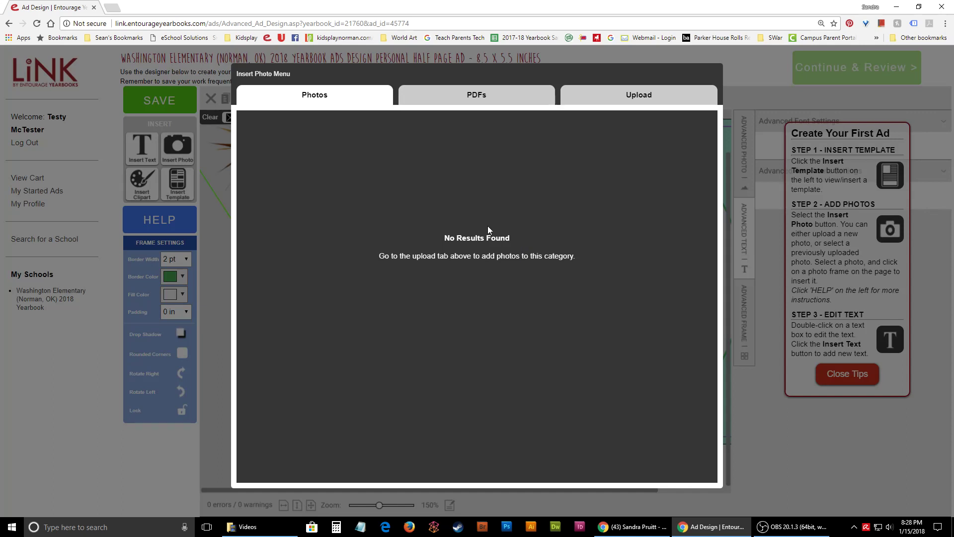
pyautogui.click(476, 93)
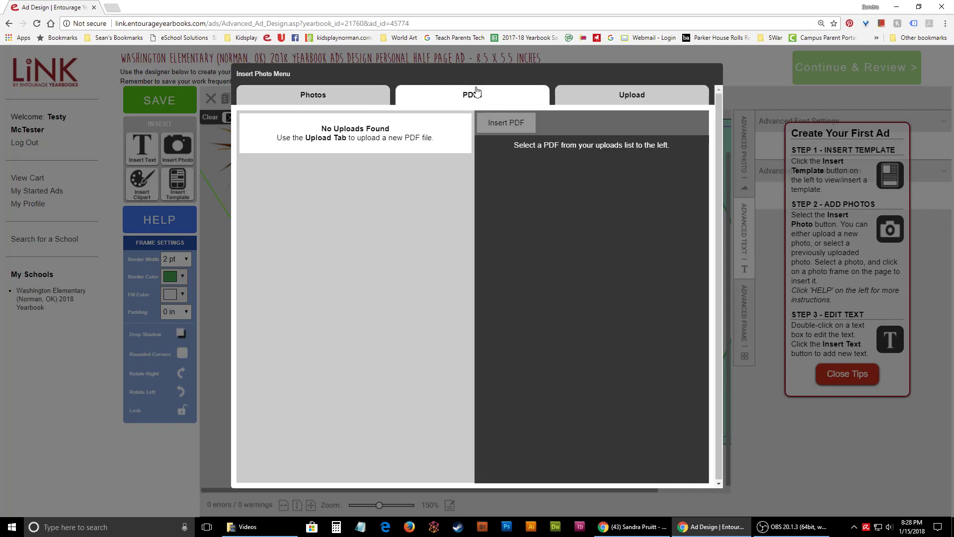
pyautogui.click(614, 99)
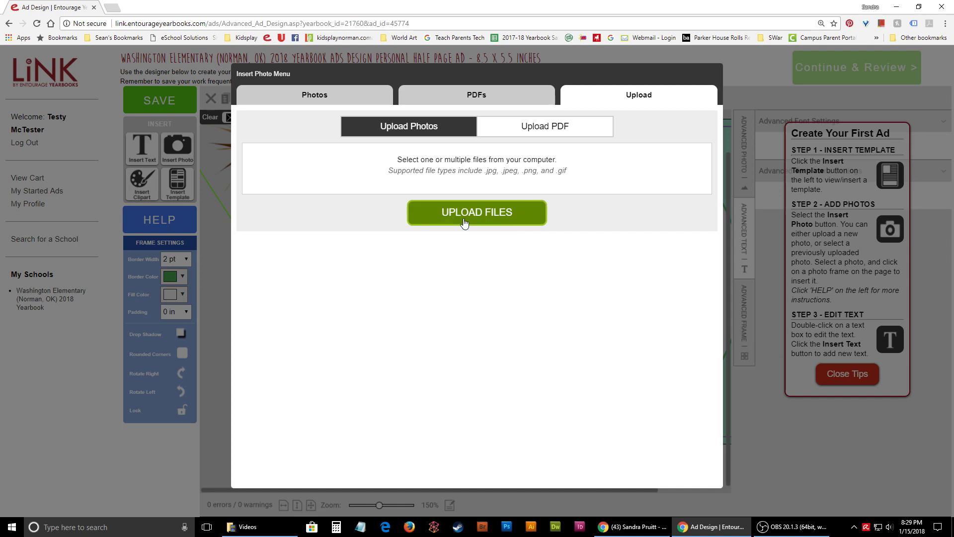
pyautogui.click(308, 97)
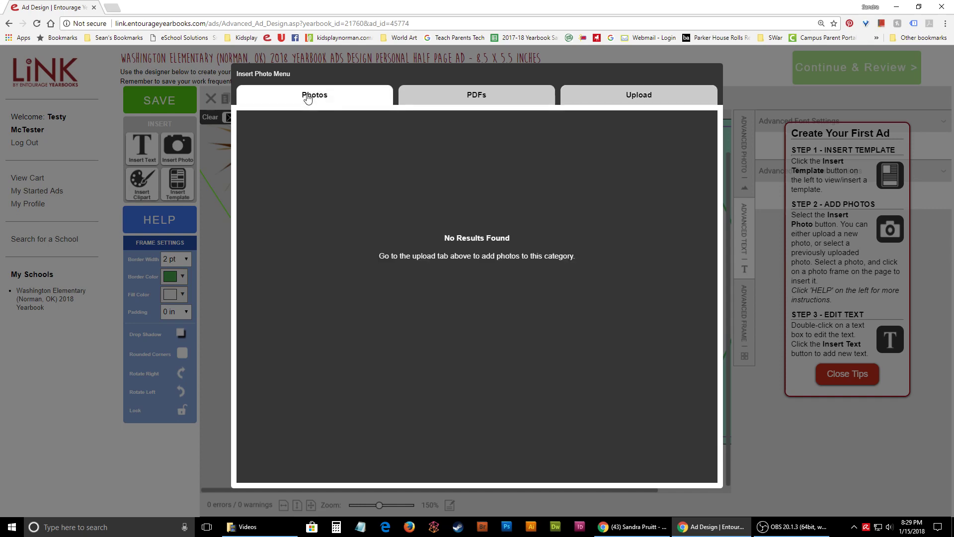
pyautogui.click(744, 193)
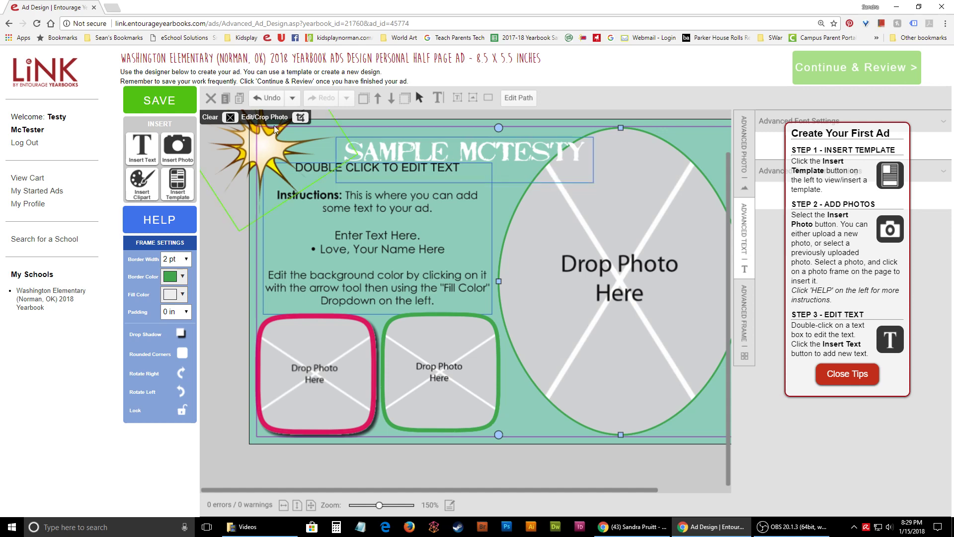
# Save the ad design and continue to its review page.
pyautogui.click(158, 101)
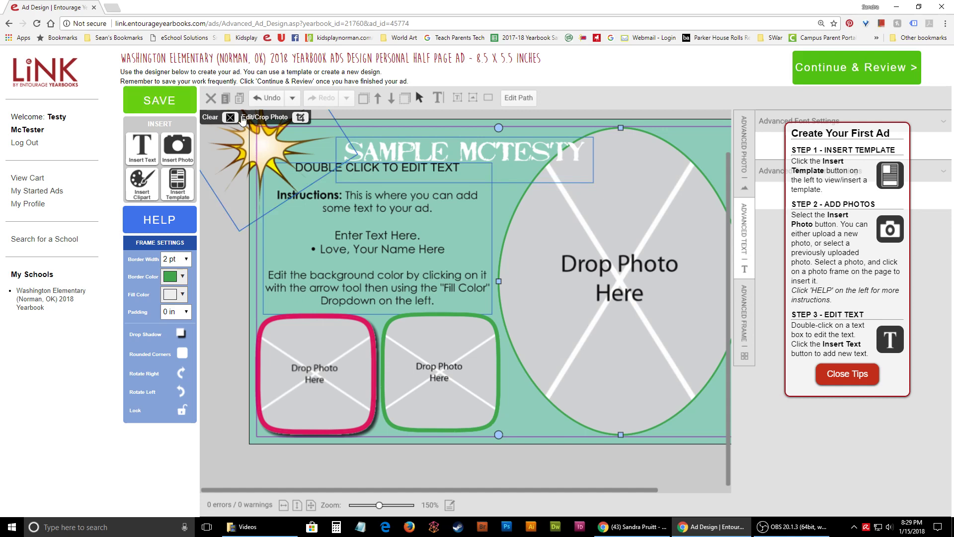
pyautogui.click(861, 73)
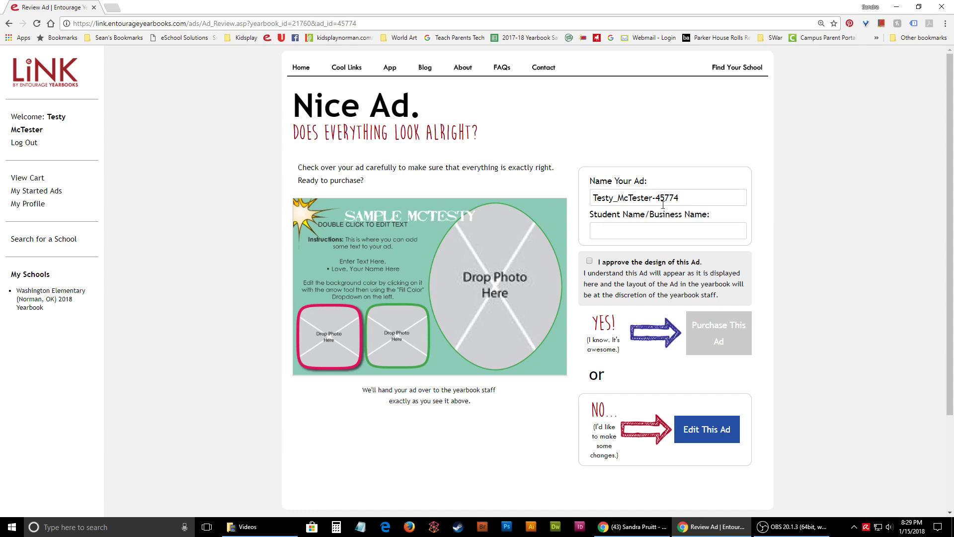
# Name the ad "Sample Half Test Ad" and approve its design.
pyautogui.moveTo(685, 198); pyautogui.dragTo(593, 197)
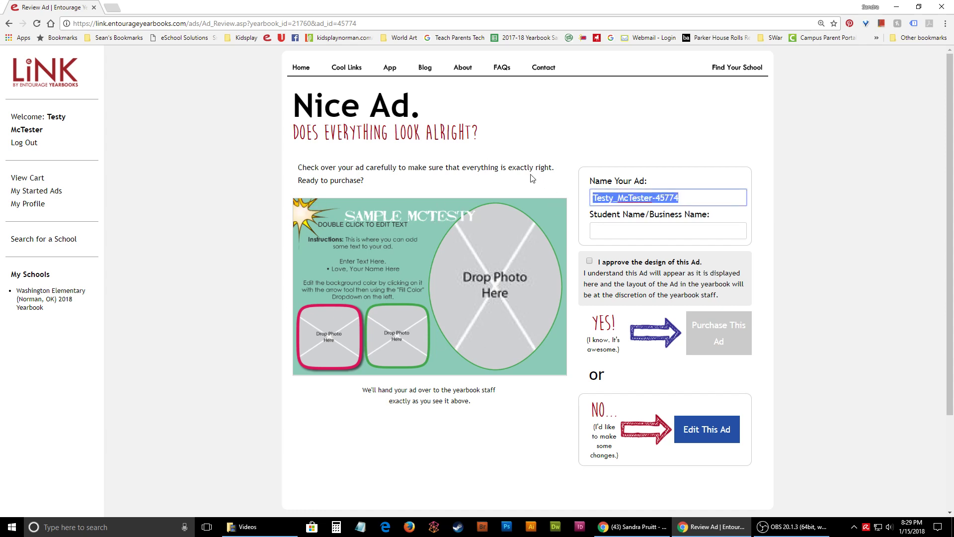
pyautogui.write('Sample')
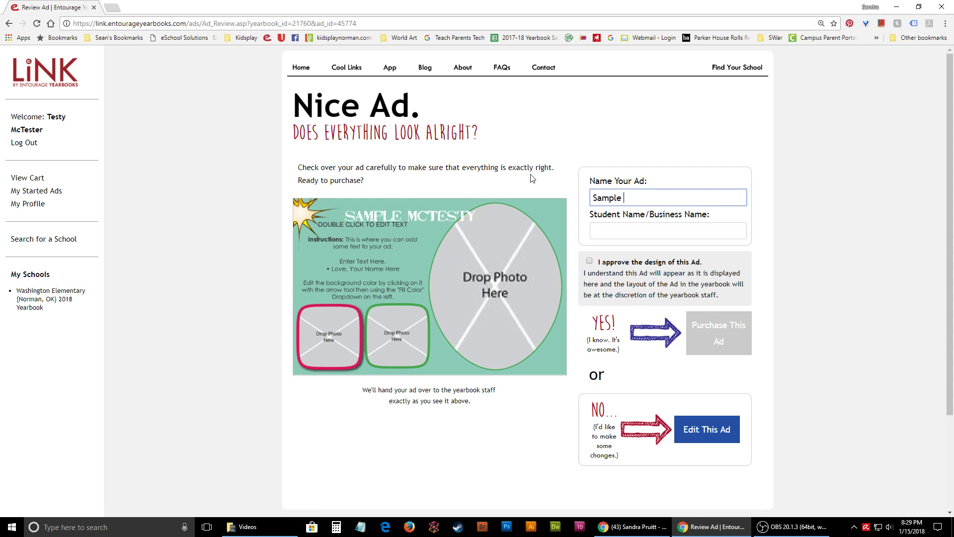
pyautogui.write(' Halp')
pyautogui.press('BackSpace')
pyautogui.press('BackSpace')
pyautogui.write('lf Test Ad')
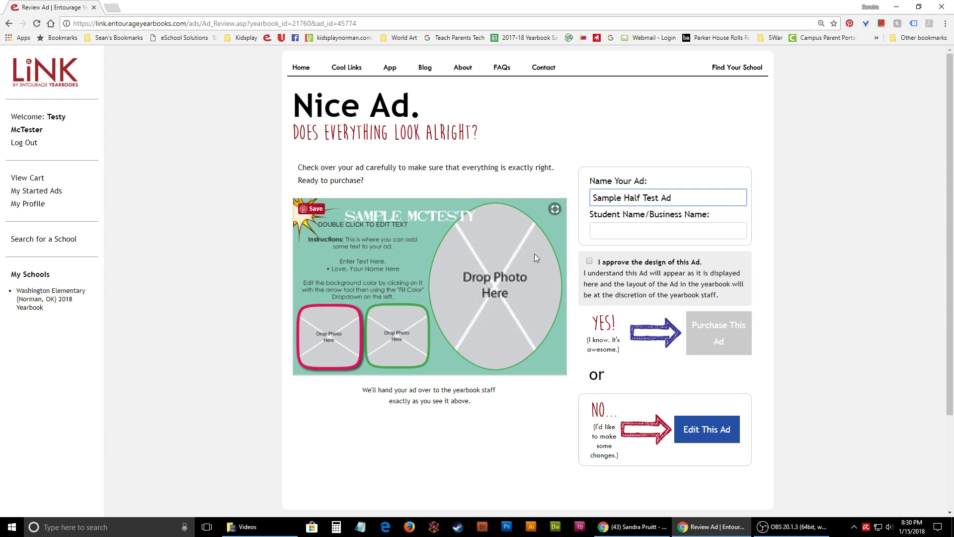
pyautogui.click(590, 262)
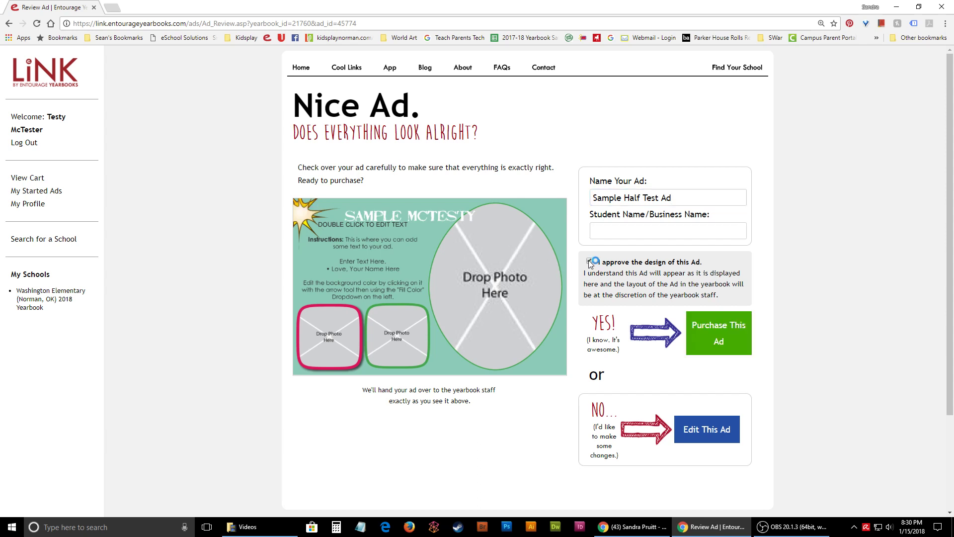